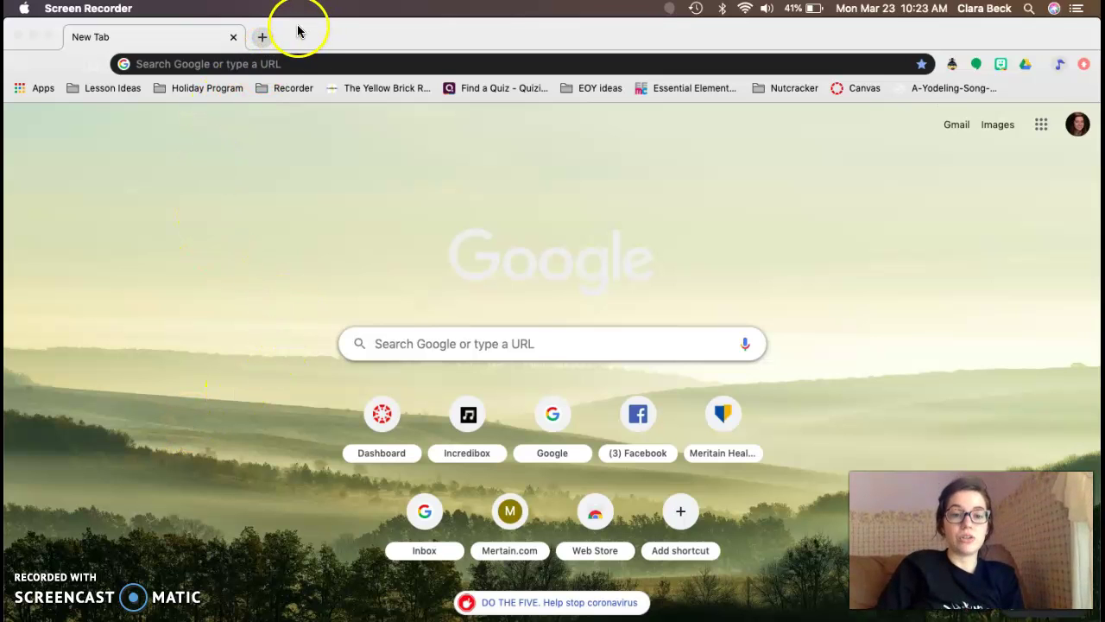
Open the incredibox.com website
left_click(203, 63)
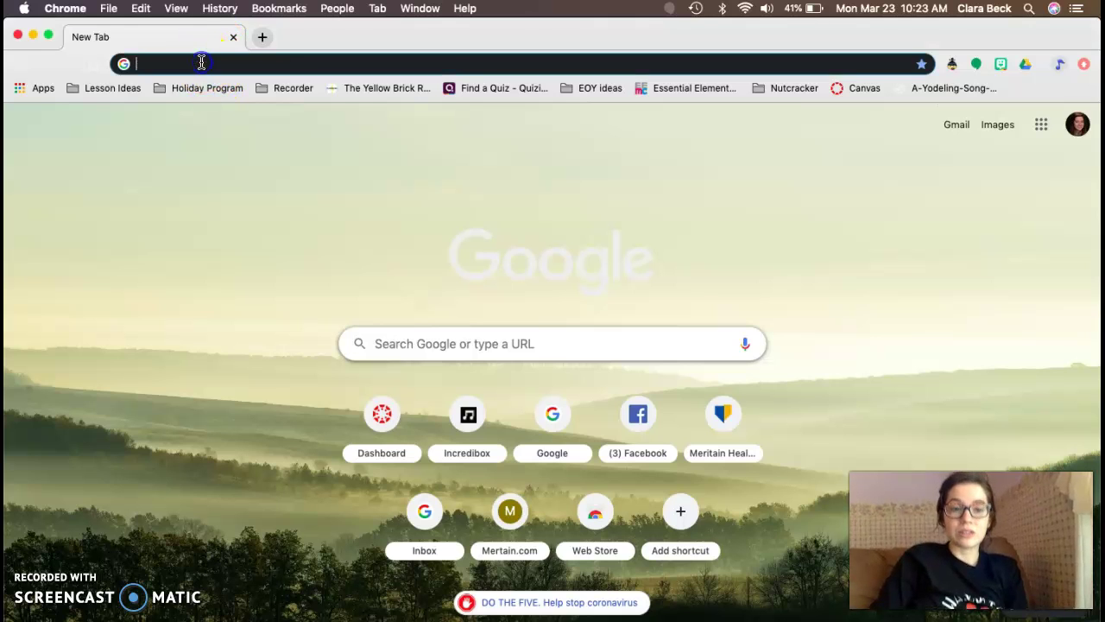
type("incredi")
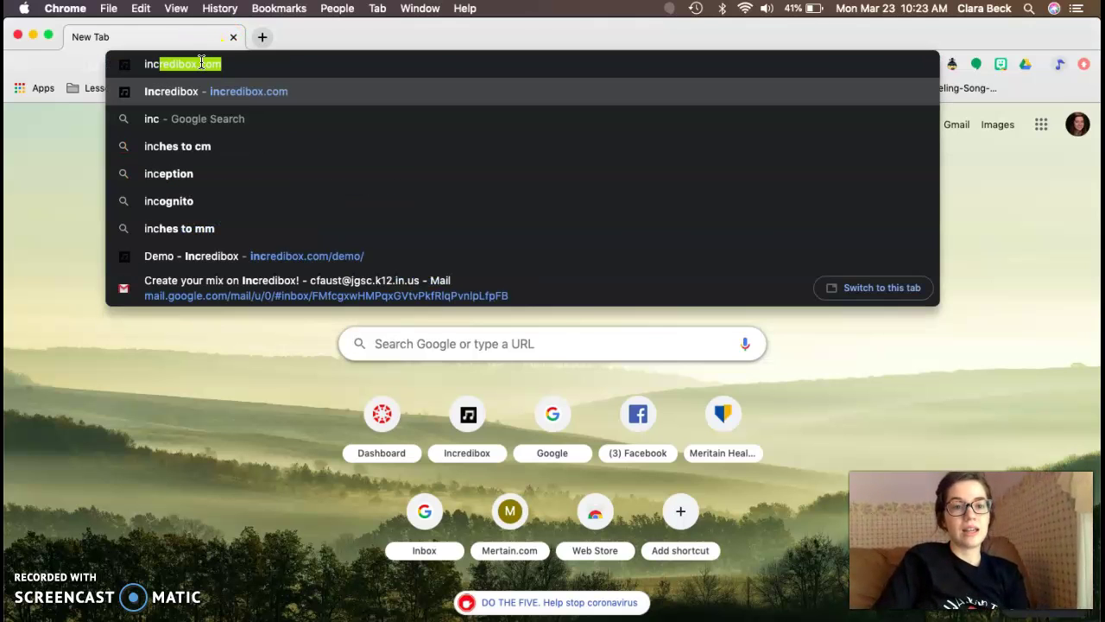
key("BackSpace")
type("box.com")
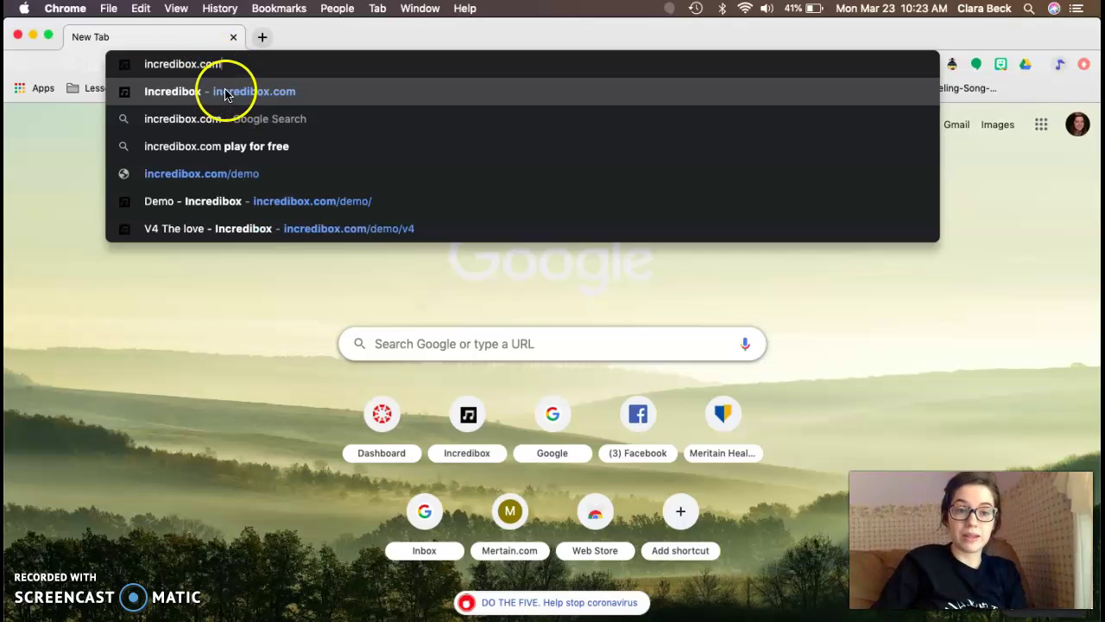
left_click(224, 92)
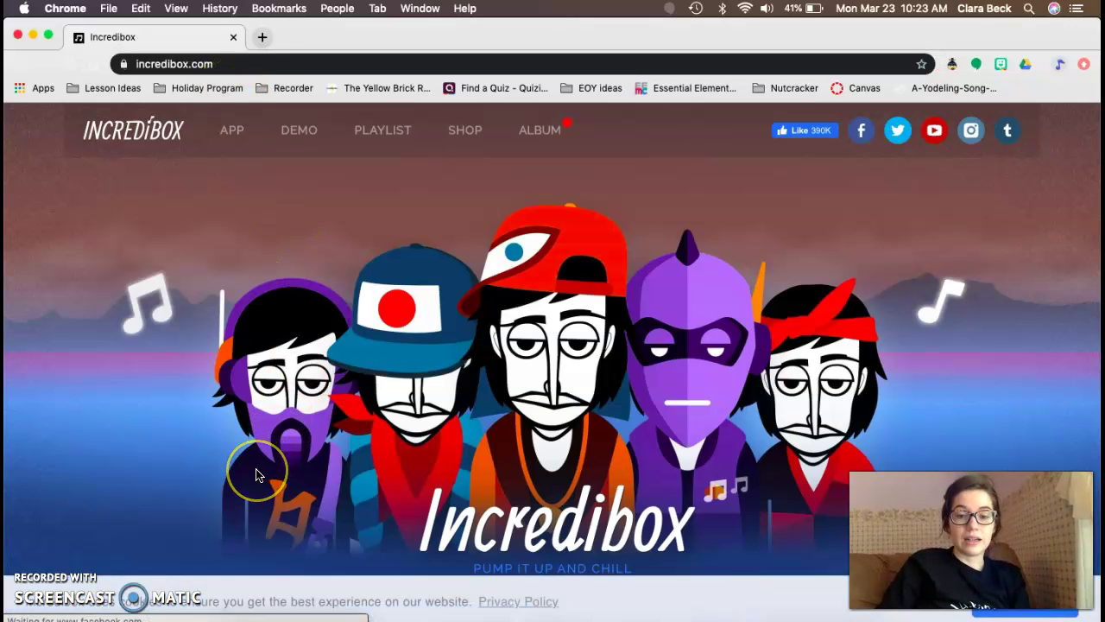
Open the Incredibox web version and start mixing with The Love version
scroll(255, 474, "down", 3)
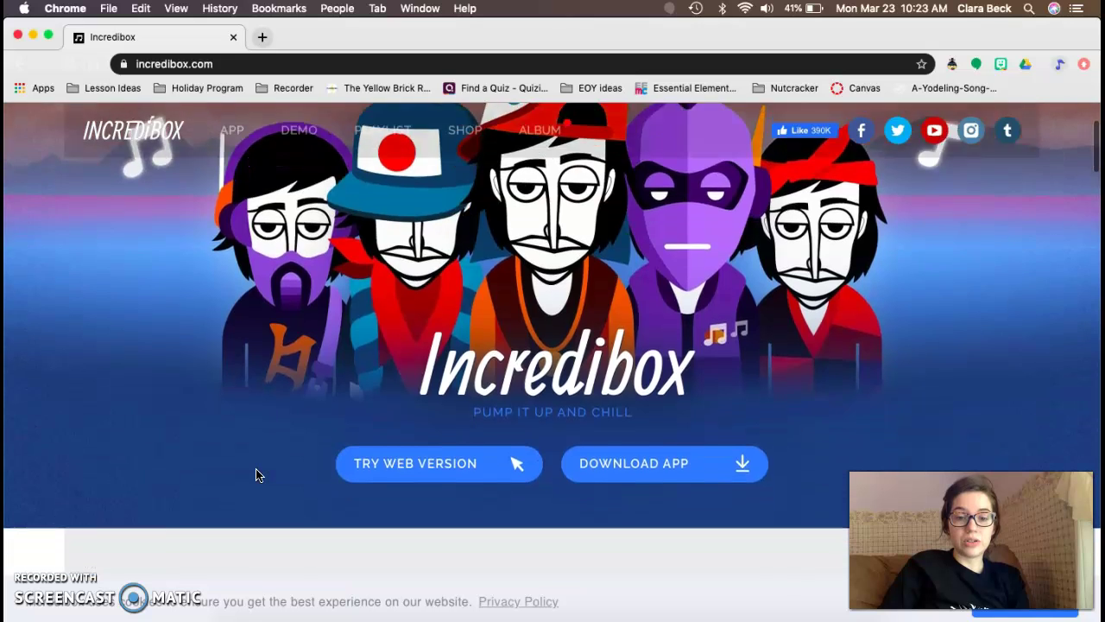
left_click(430, 471)
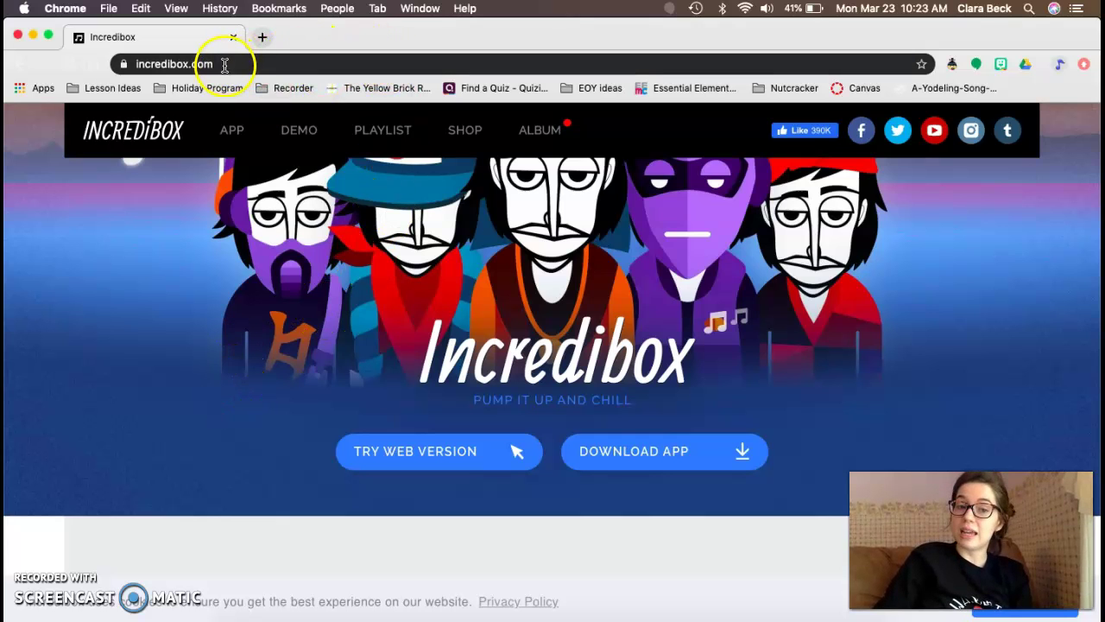
scroll(382, 428, "down", 3)
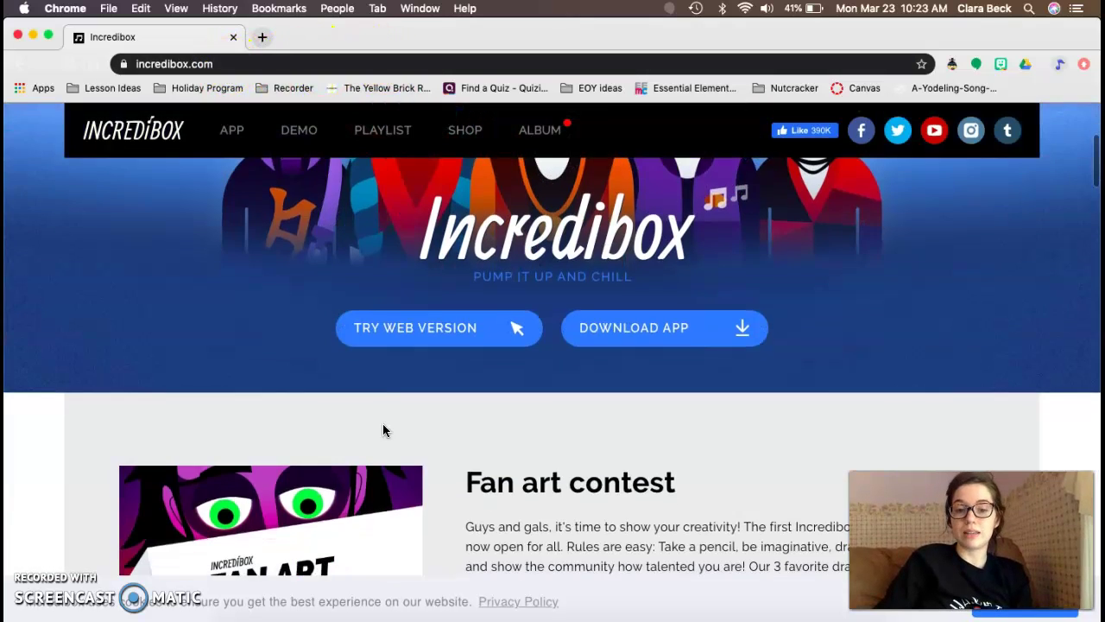
scroll(382, 430, "up", 2)
scroll(382, 430, "down", 3)
scroll(382, 430, "up", 5)
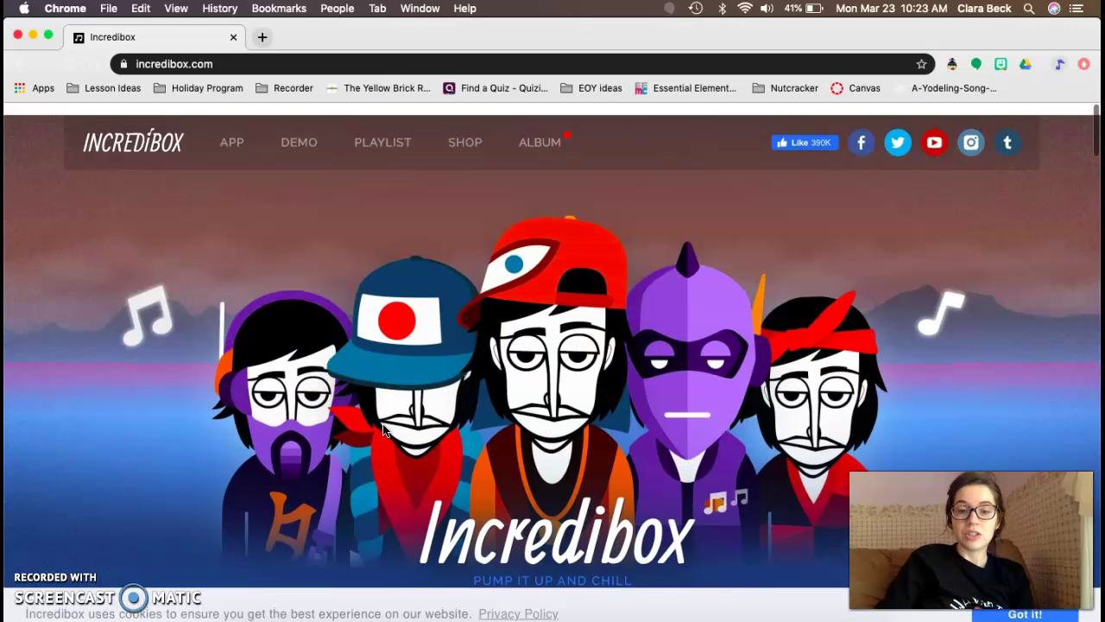
scroll(383, 429, "down", 5)
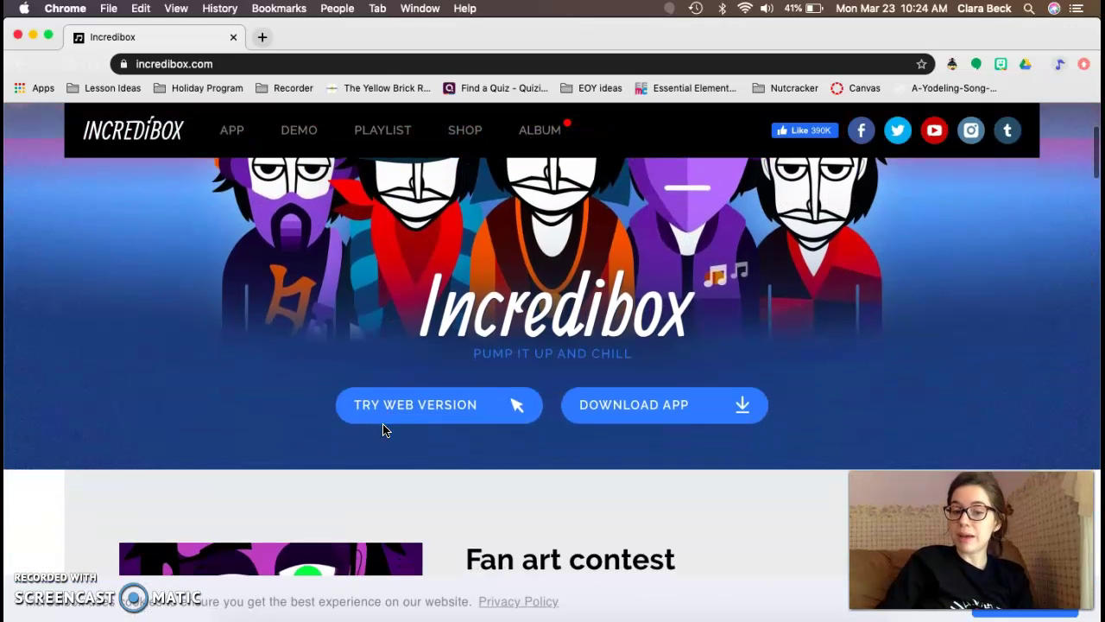
left_click(399, 406)
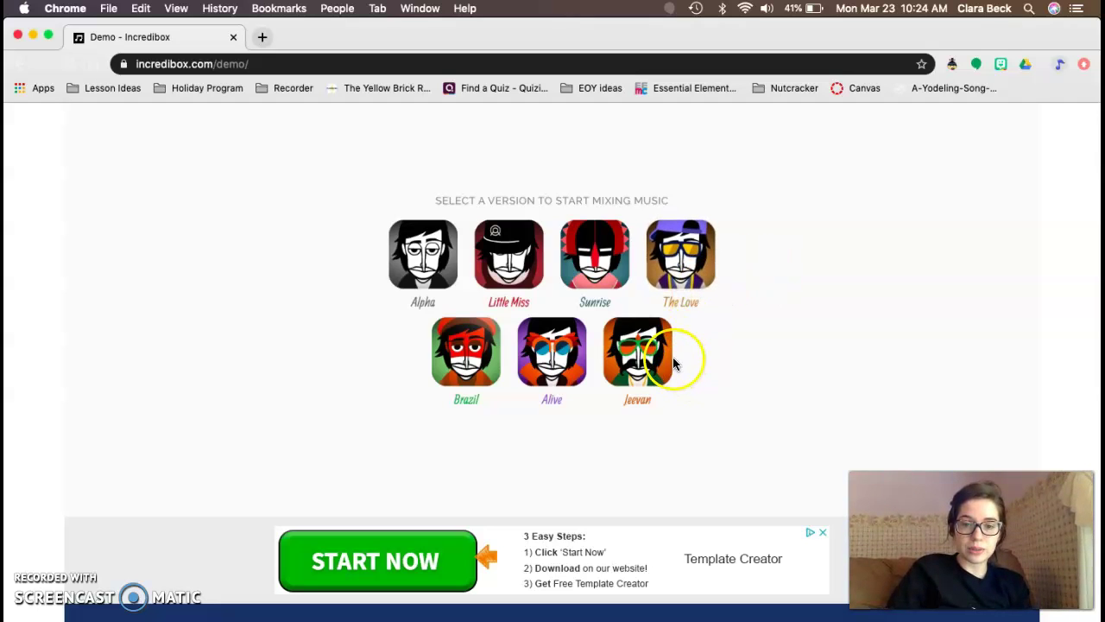
left_click(691, 274)
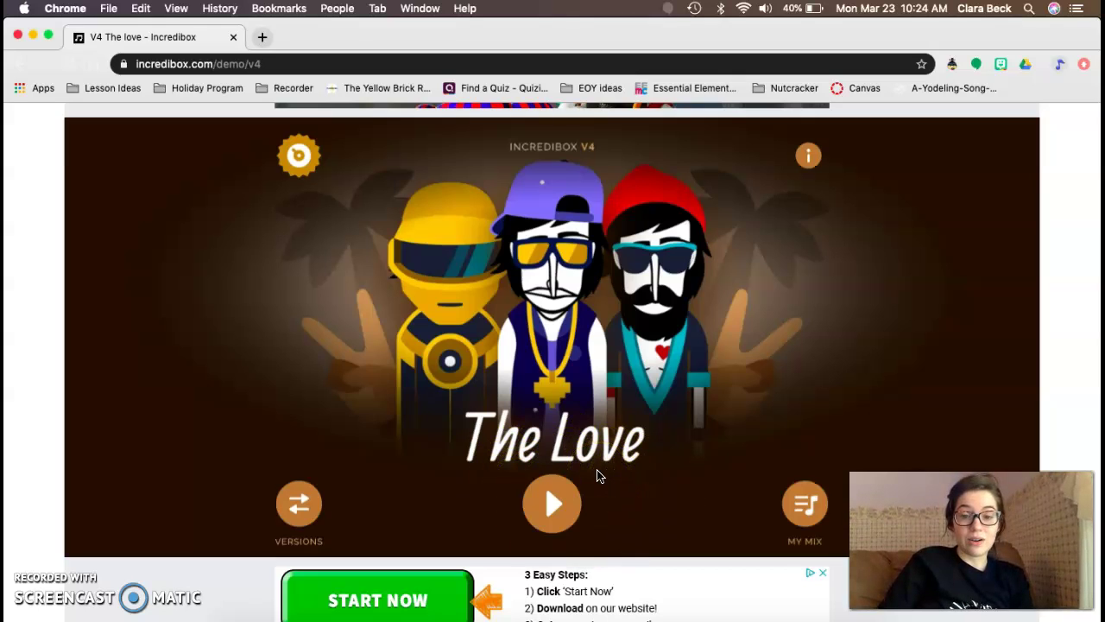
left_click(553, 506)
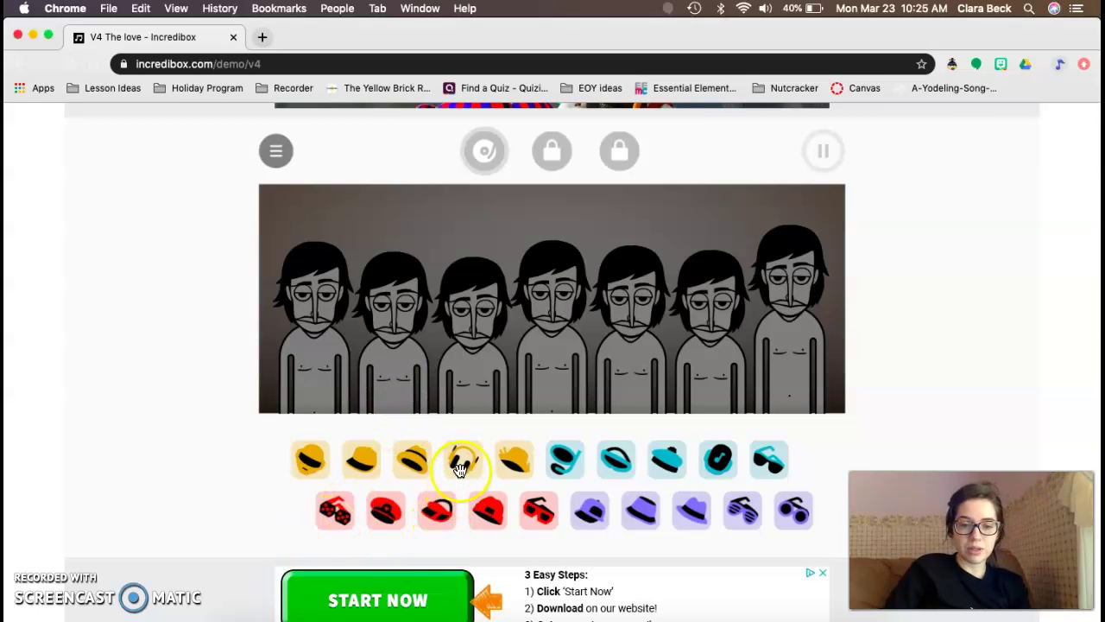
Give the first character the yellow headphones sound and raise the computer's volume
left_click_drag(461, 464, 304, 381)
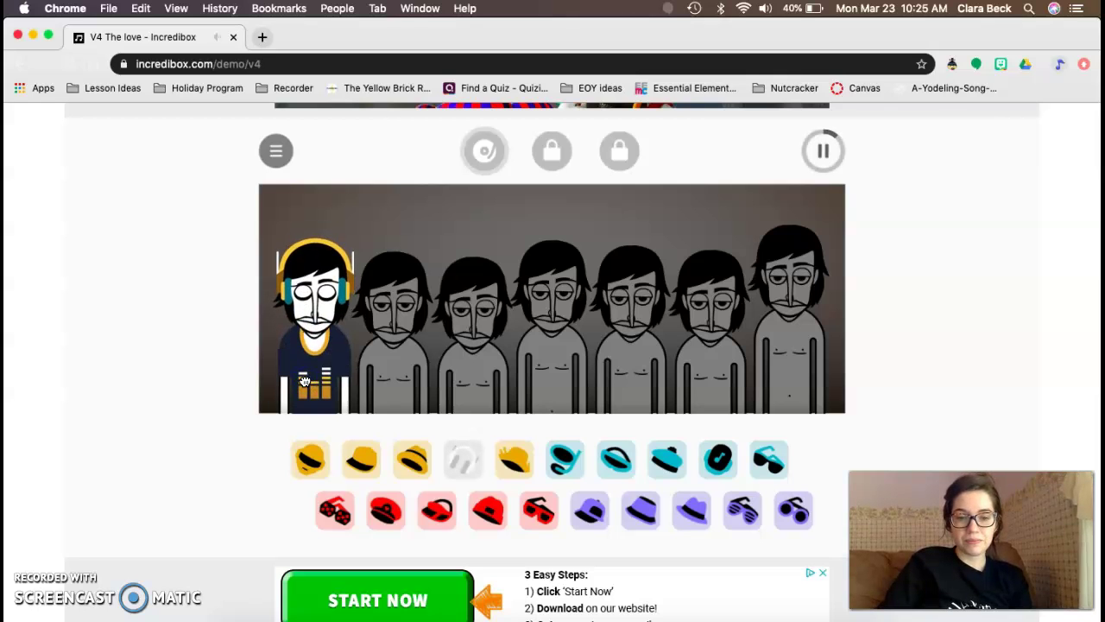
key("XF86AudioRaiseVolume")
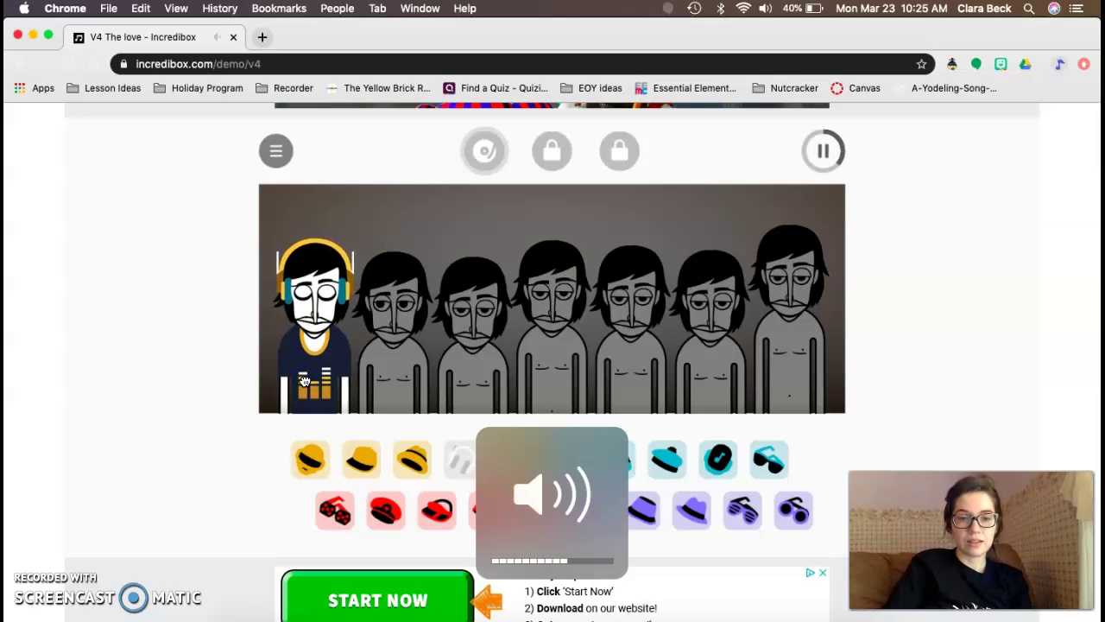
key("XF86AudioRaiseVolume")
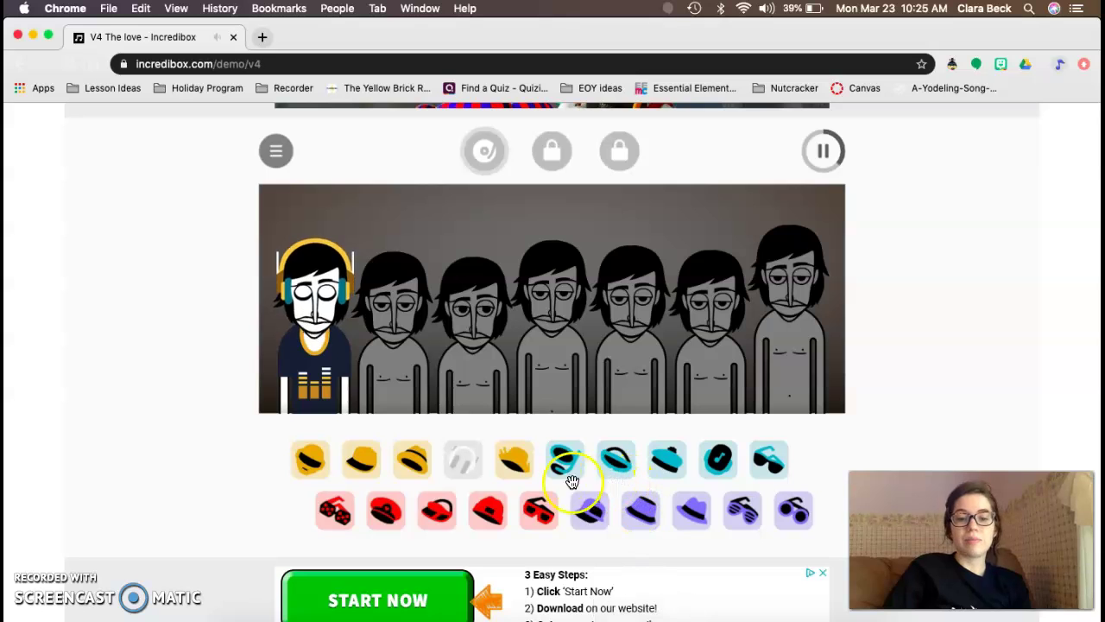
Dress the other six characters, in order, with the teal snorkel, teal sailor hat, red beanie, purple bucket hat, red patterned glasses and teal sunglasses
left_click_drag(562, 466, 395, 345)
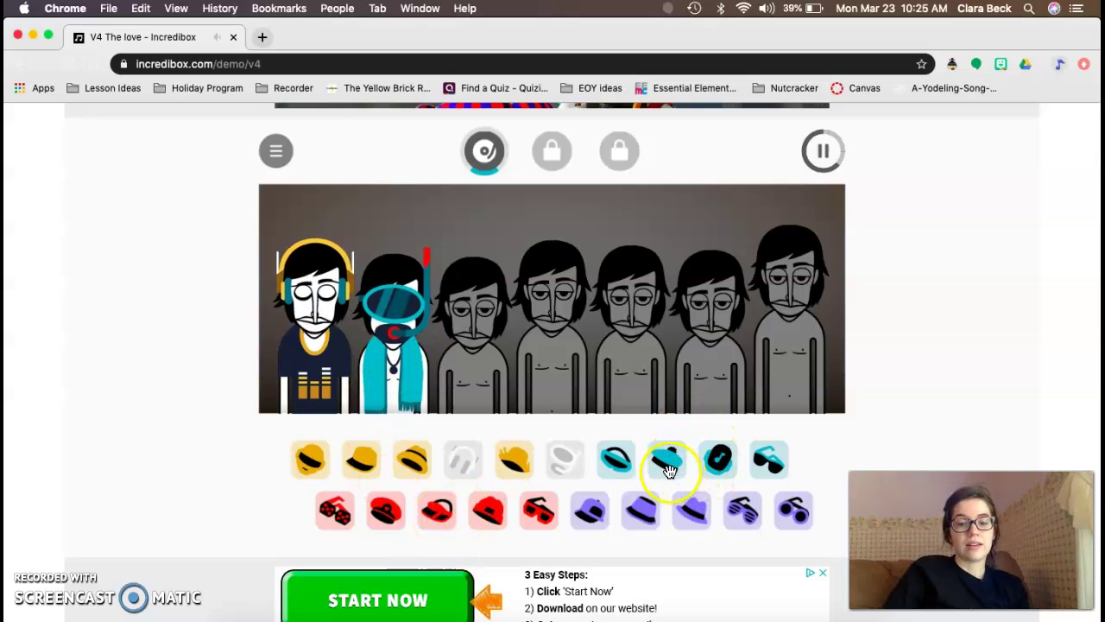
left_click_drag(668, 458, 463, 332)
left_click_drag(488, 509, 547, 373)
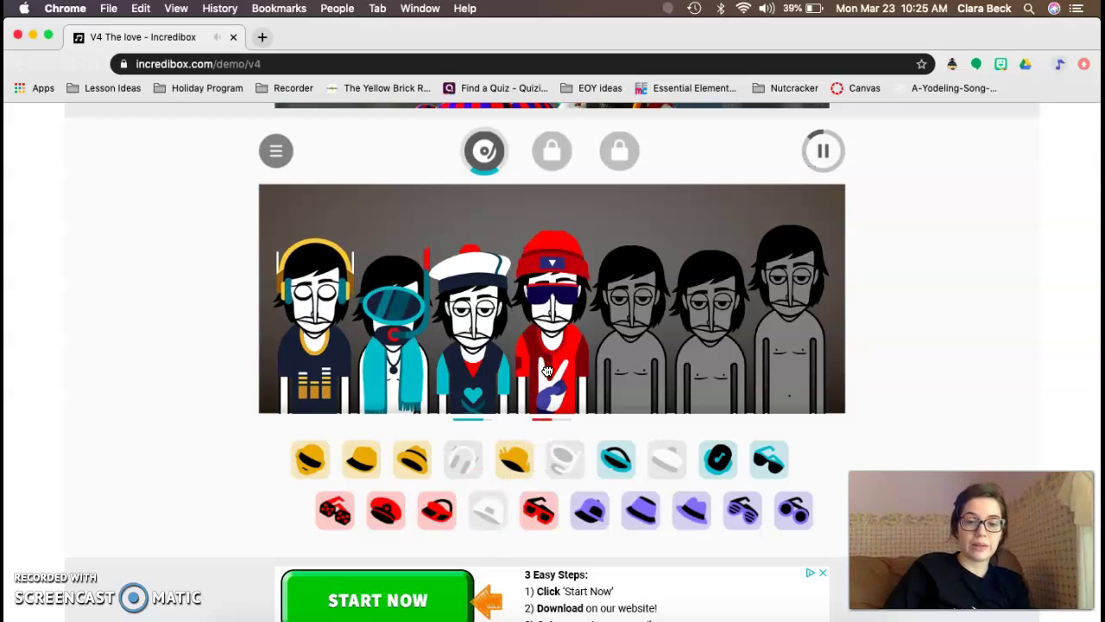
left_click_drag(643, 510, 631, 393)
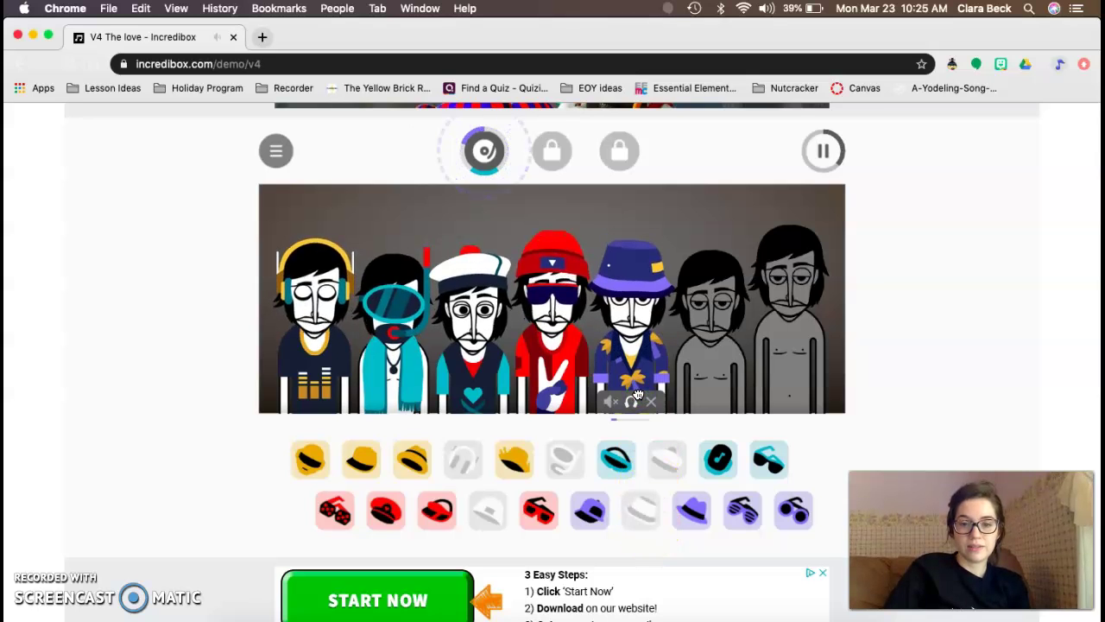
left_click_drag(332, 509, 699, 366)
left_click_drag(769, 459, 793, 380)
Mute the computer's sound, and try the solo and mute controls on the seventh character, switching each back off
mouse_move(779, 390)
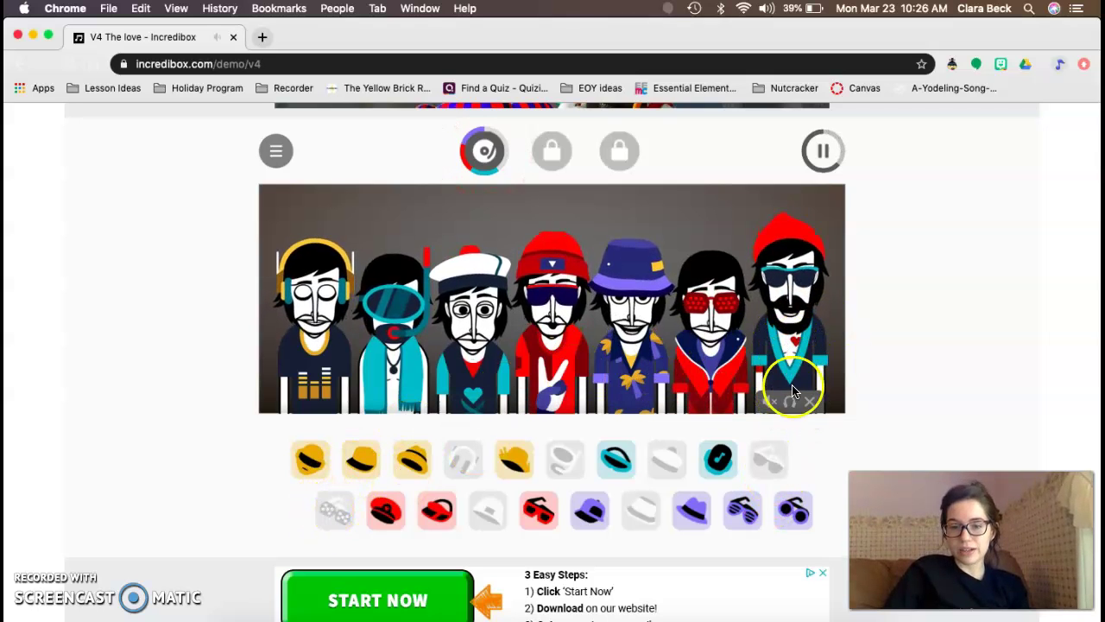
key("XF86AudioMute")
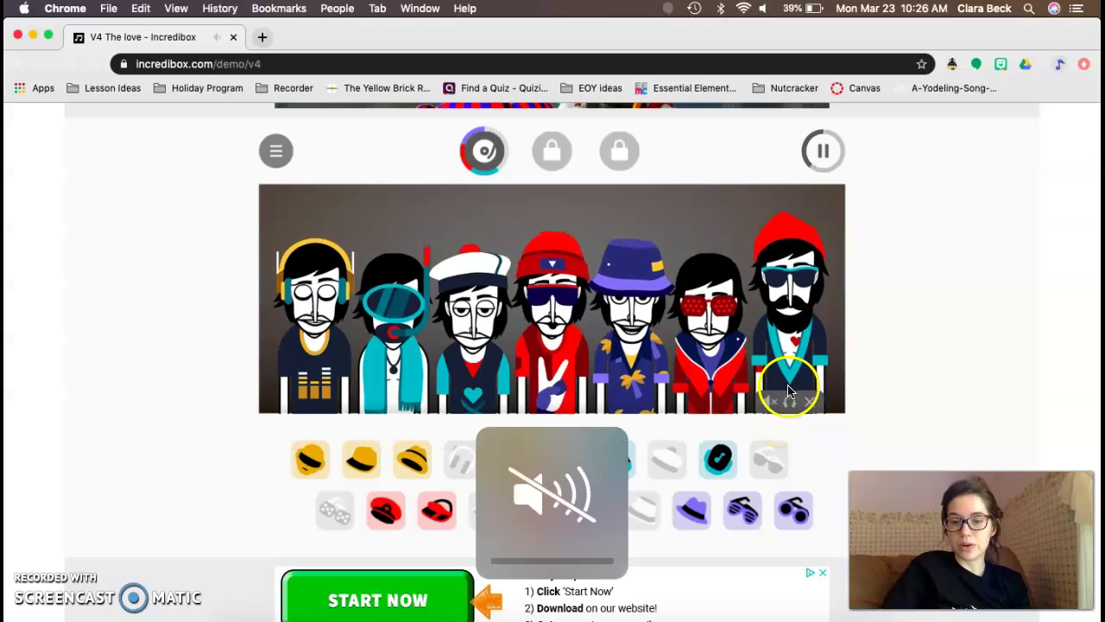
left_click(790, 403)
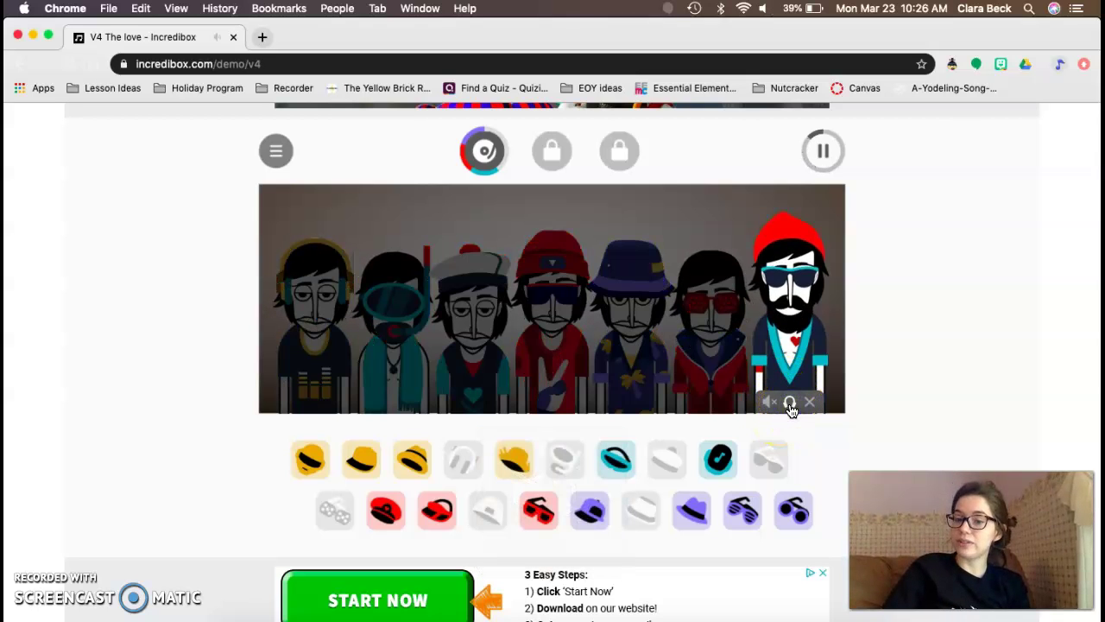
left_click(785, 402)
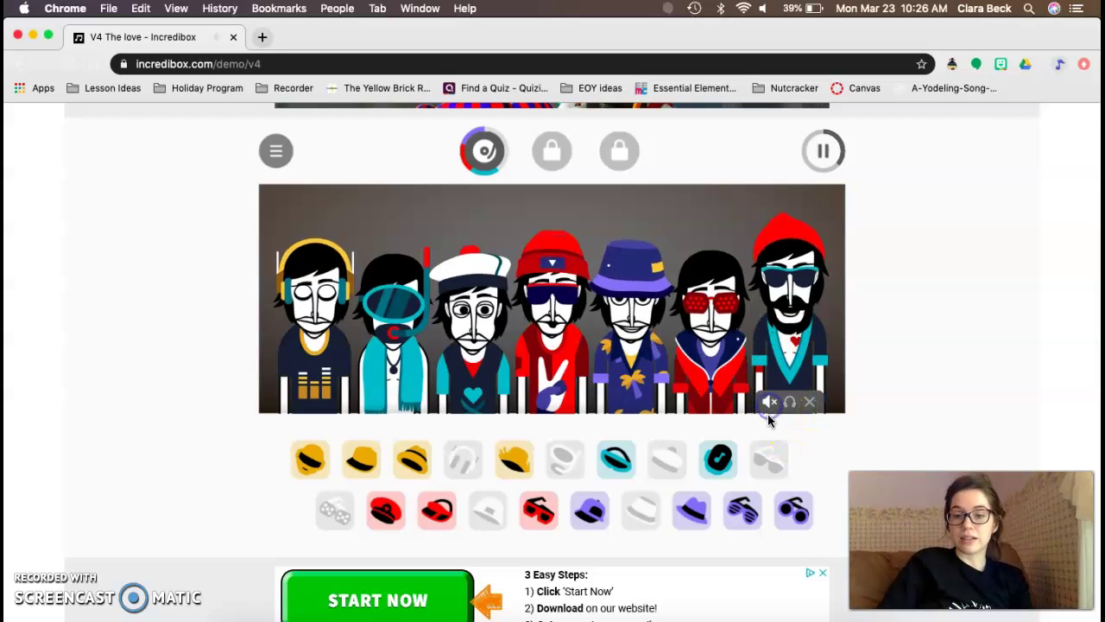
left_click(766, 403)
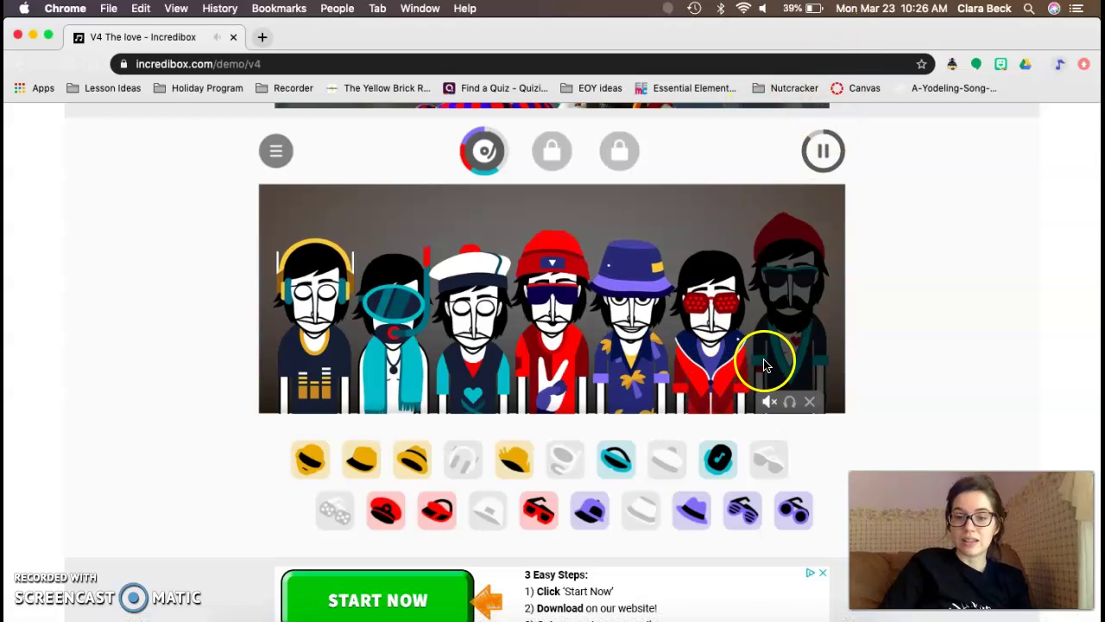
left_click(768, 402)
Replace the sixth character's sound with the teal music-note icon and the seventh's with the yellow banded hat
left_click_drag(539, 511, 818, 287)
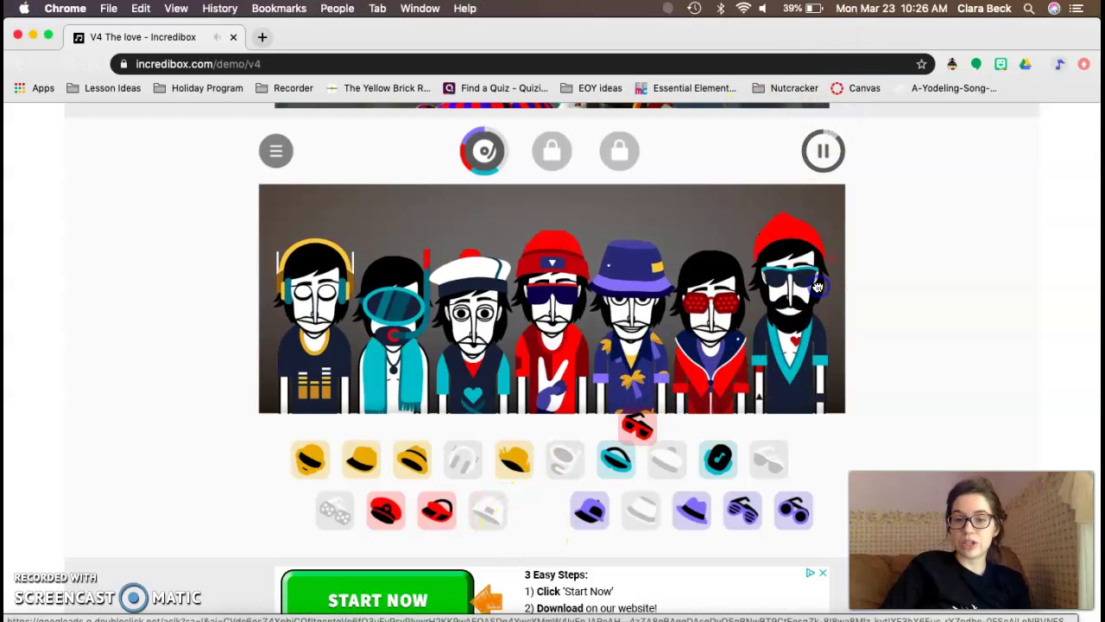
left_click(809, 404)
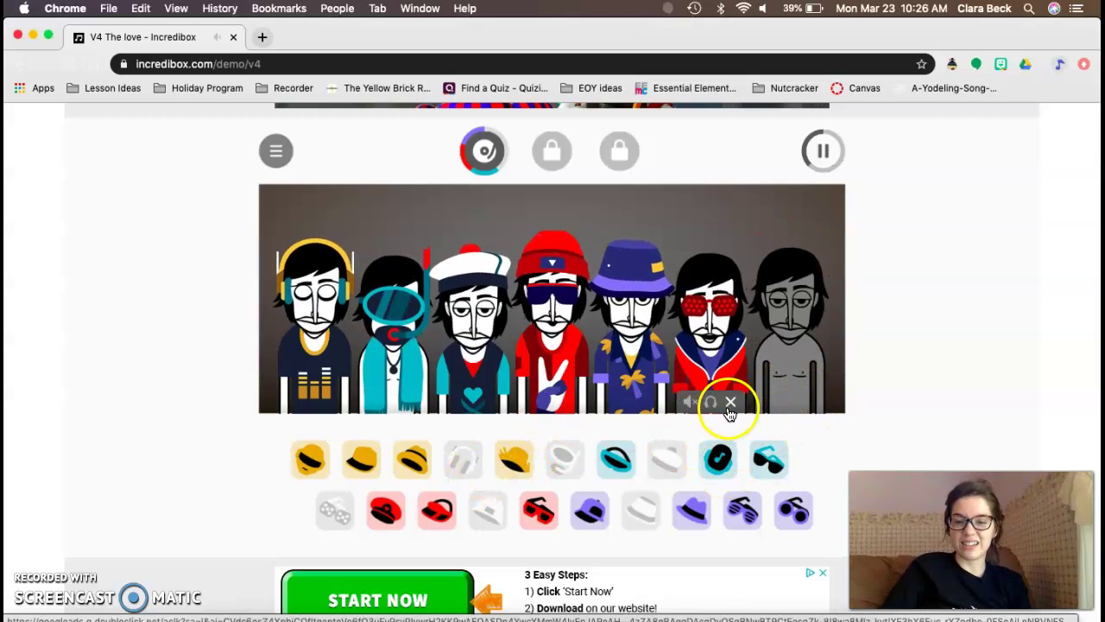
left_click(730, 403)
left_click_drag(717, 459, 715, 387)
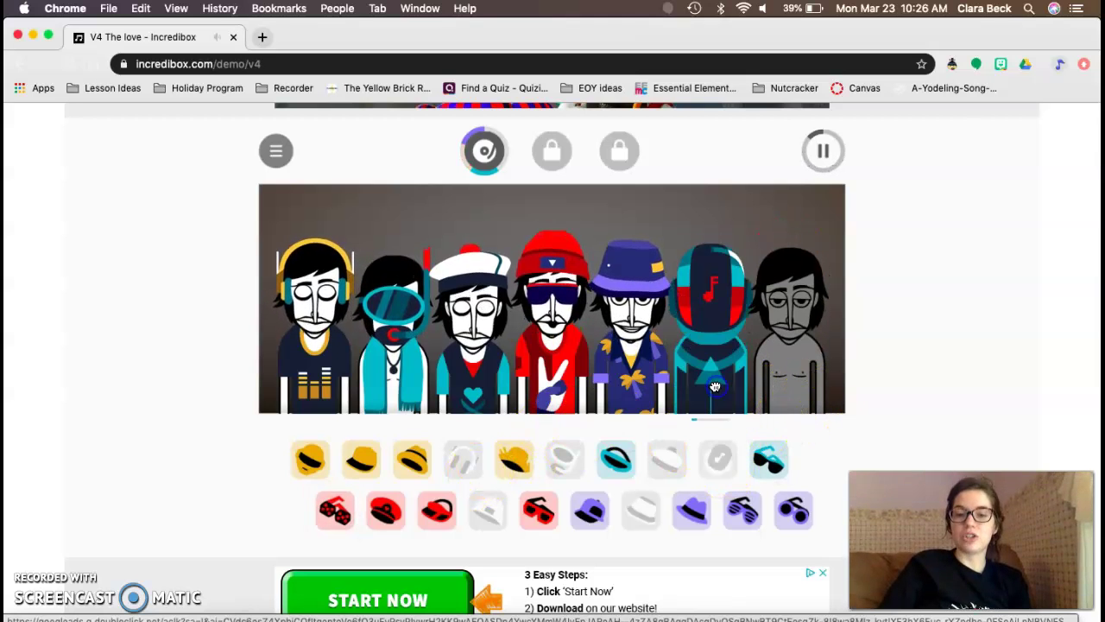
mouse_move(700, 394)
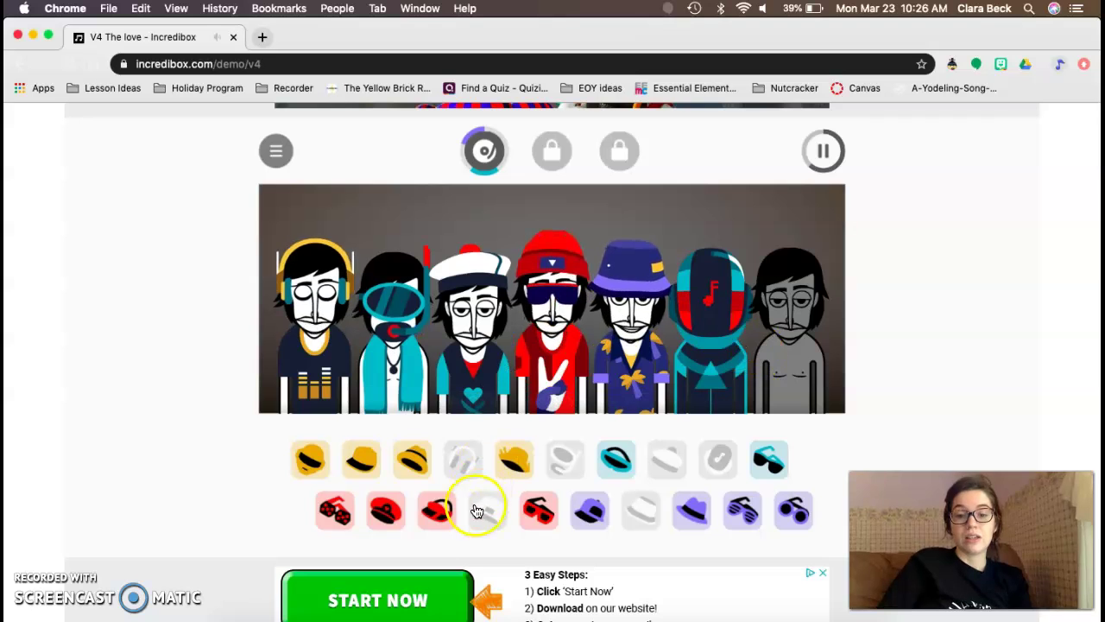
left_click_drag(406, 466, 797, 388)
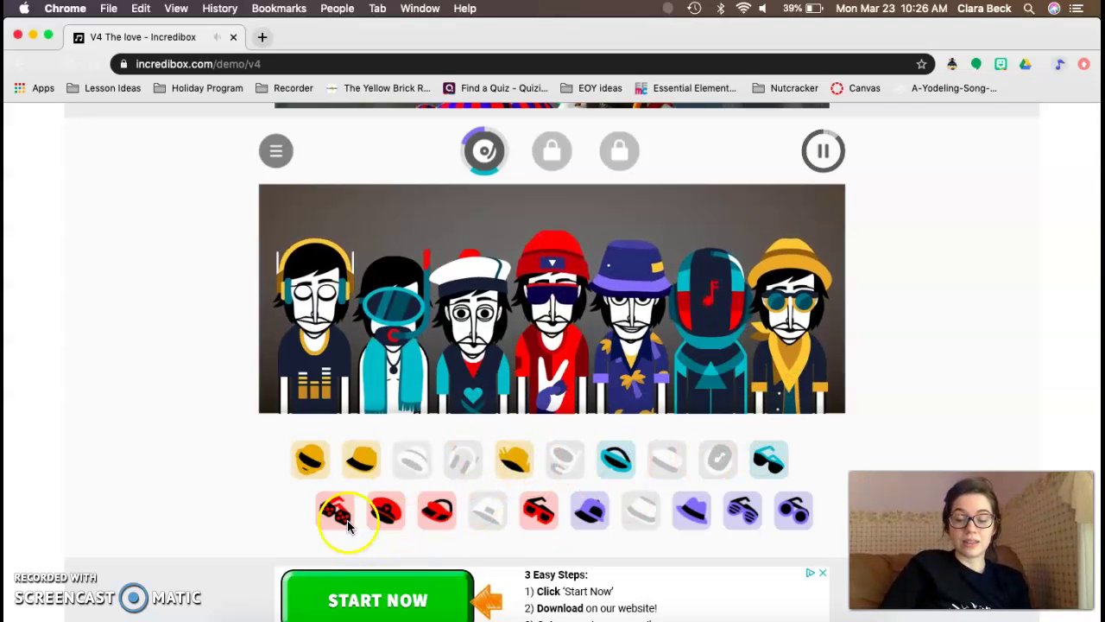
Record the seven-character mix and stop the recording to finish it
scroll(278, 456, "down", 1)
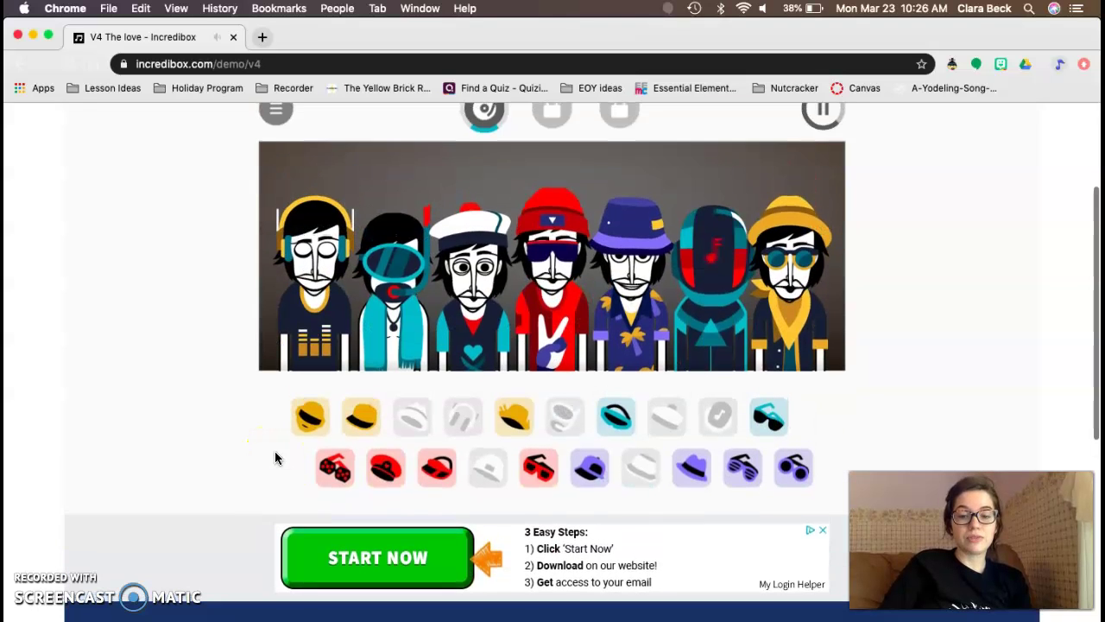
scroll(275, 458, "up", 4)
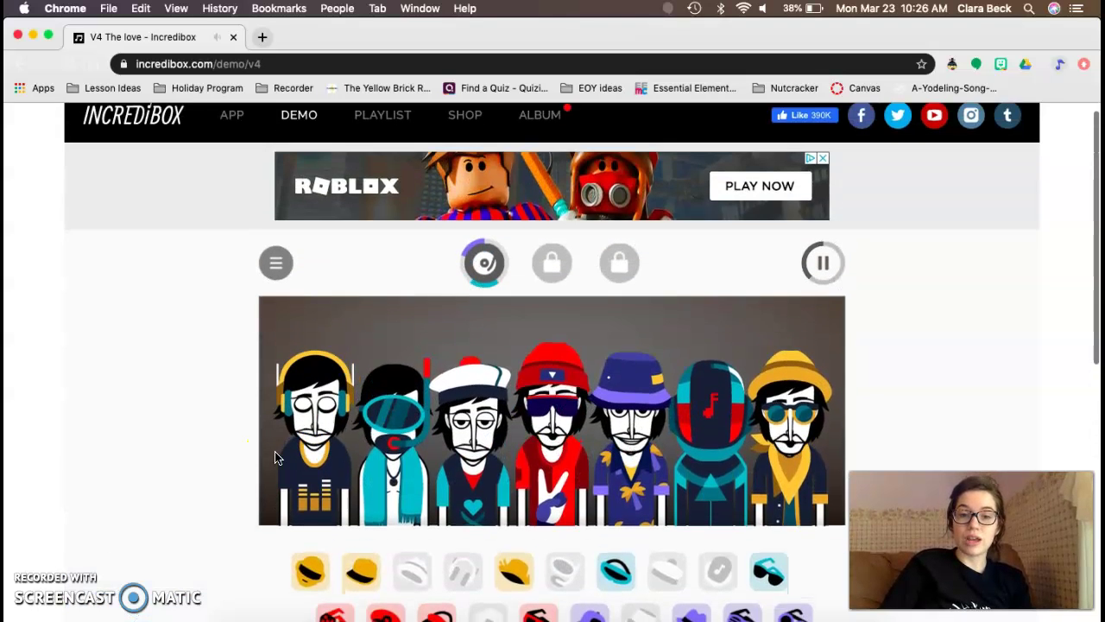
scroll(275, 458, "down", 4)
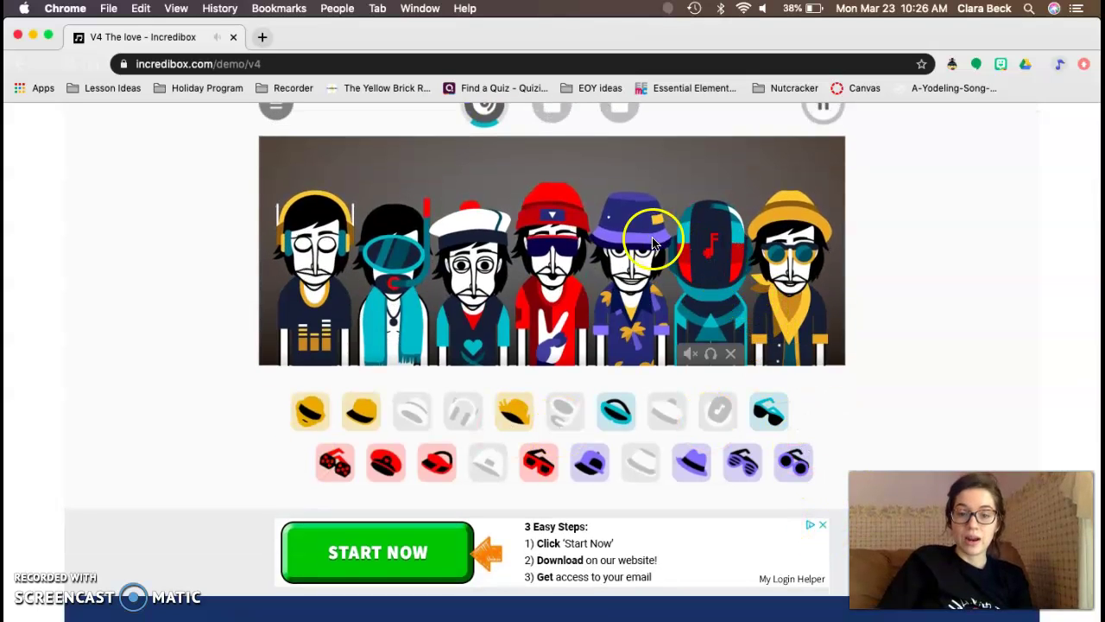
scroll(574, 346, "up", 2)
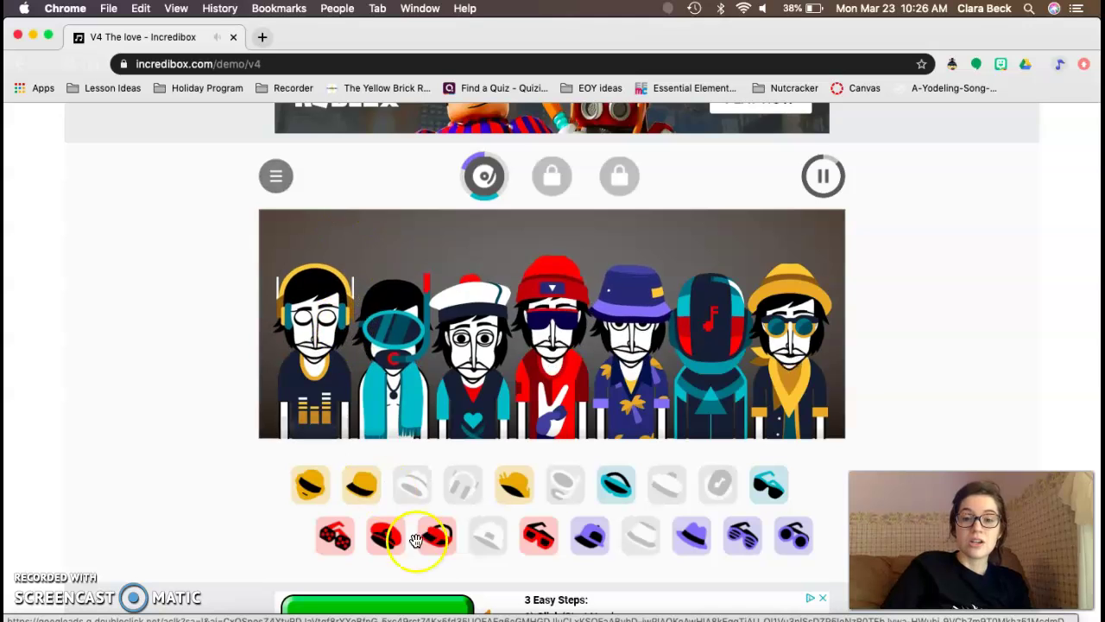
left_click(274, 178)
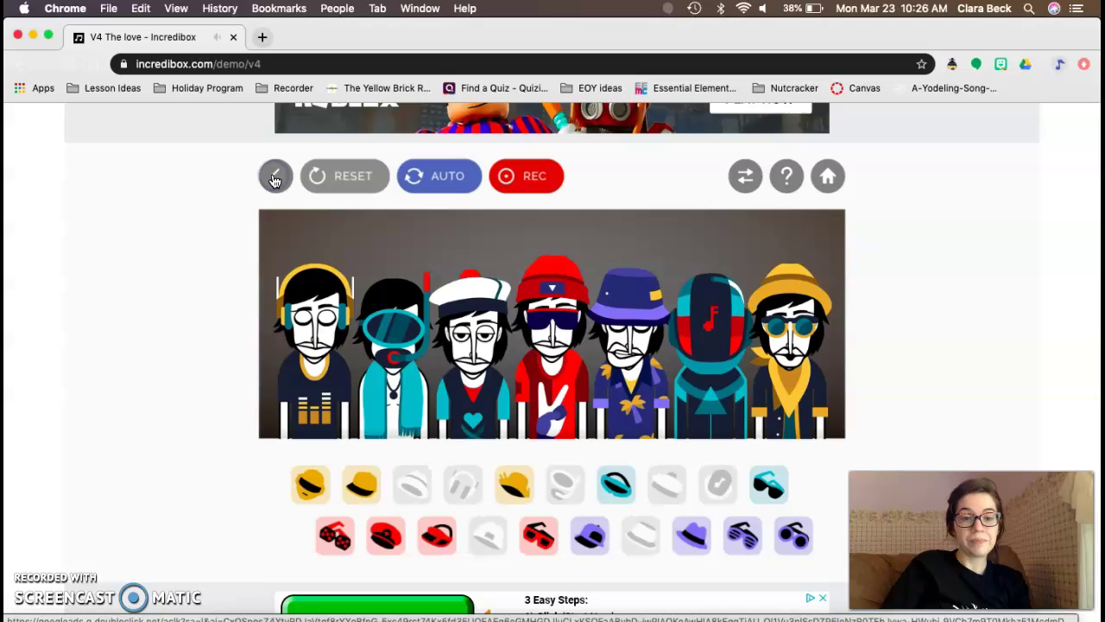
left_click(519, 180)
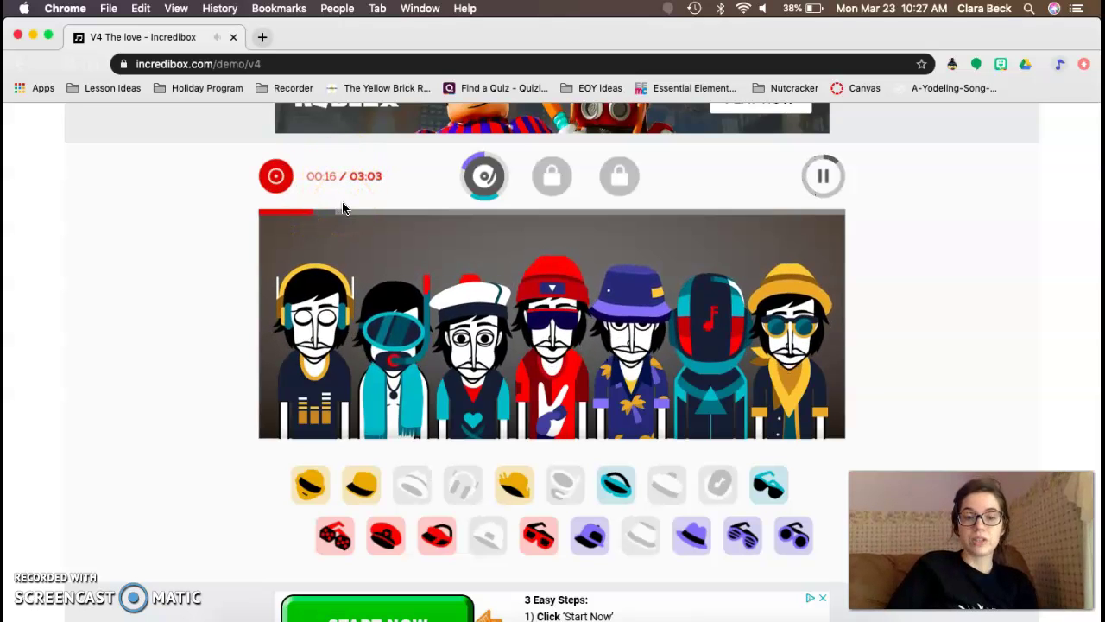
left_click(274, 179)
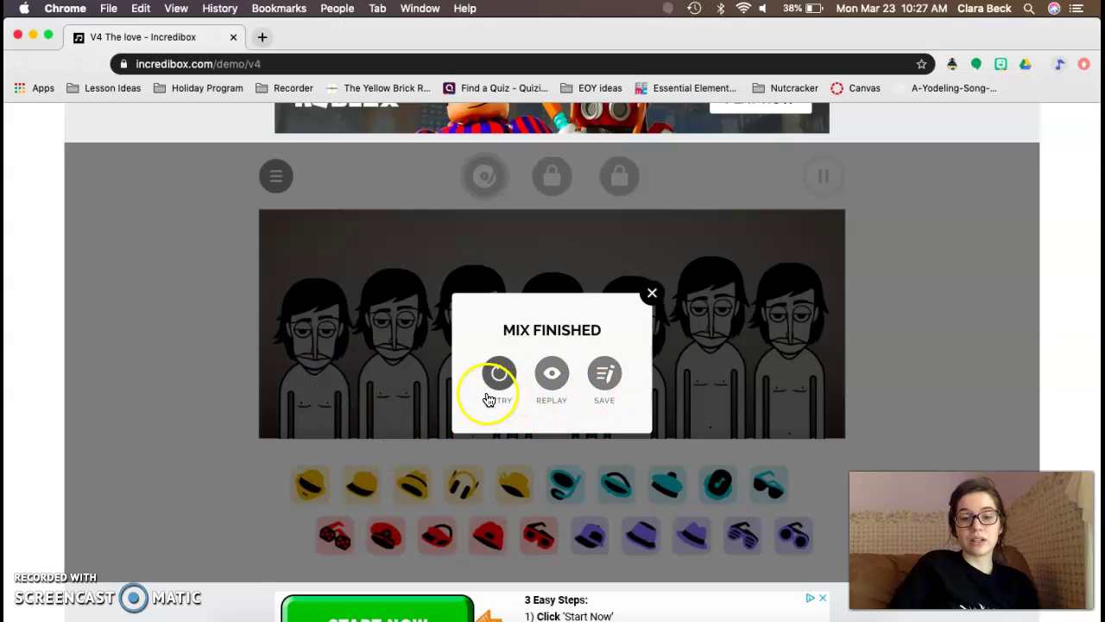
Choose to save the finished mix and enter mrsf as the DJ name
left_click(609, 385)
left_click(550, 333)
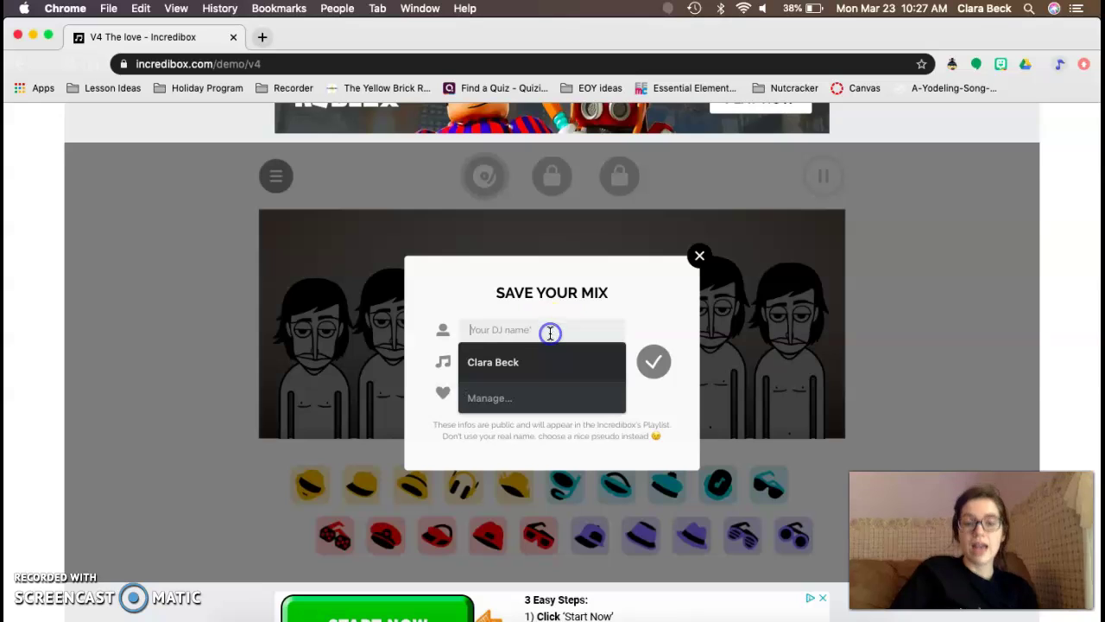
left_click(493, 309)
left_click(467, 326)
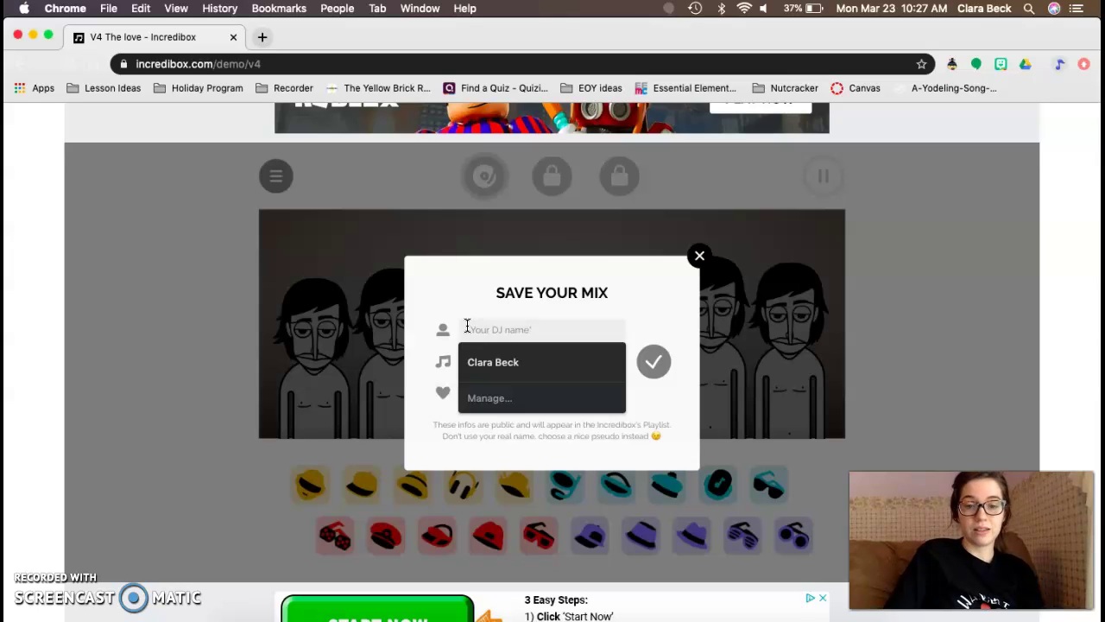
type("Mrs")
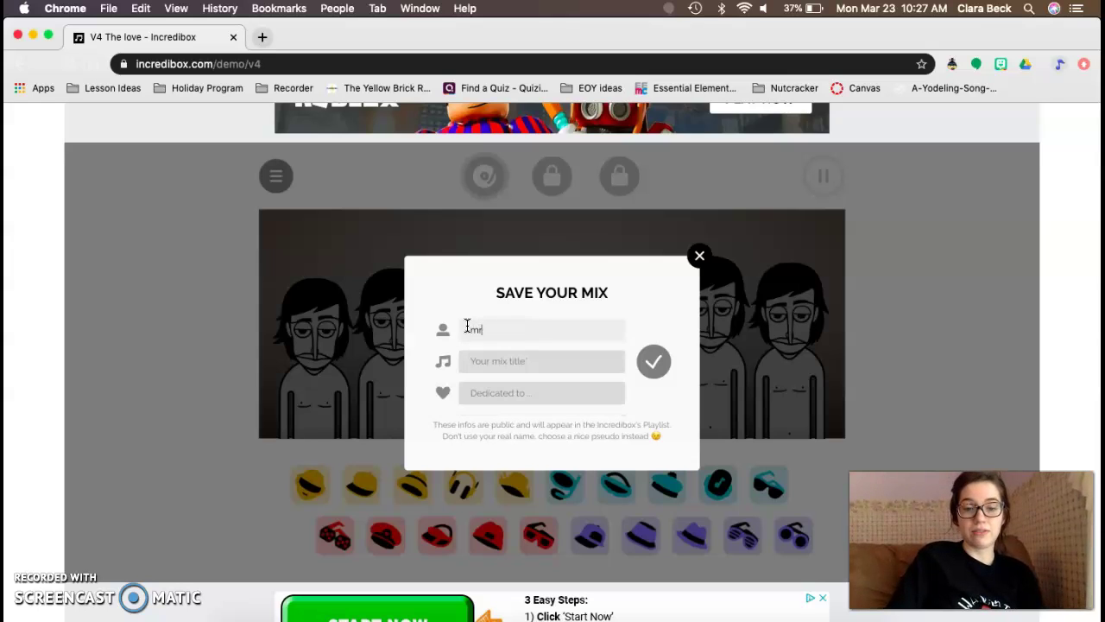
type("f")
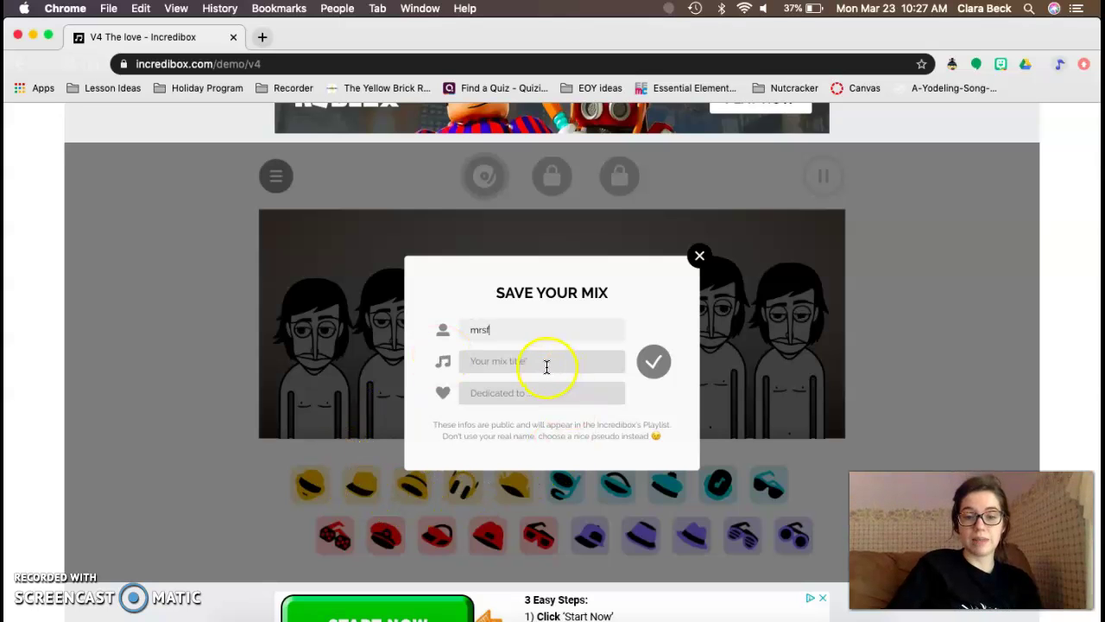
Title the mix e-learning, dedicate it to the students, and save it
left_click(546, 365)
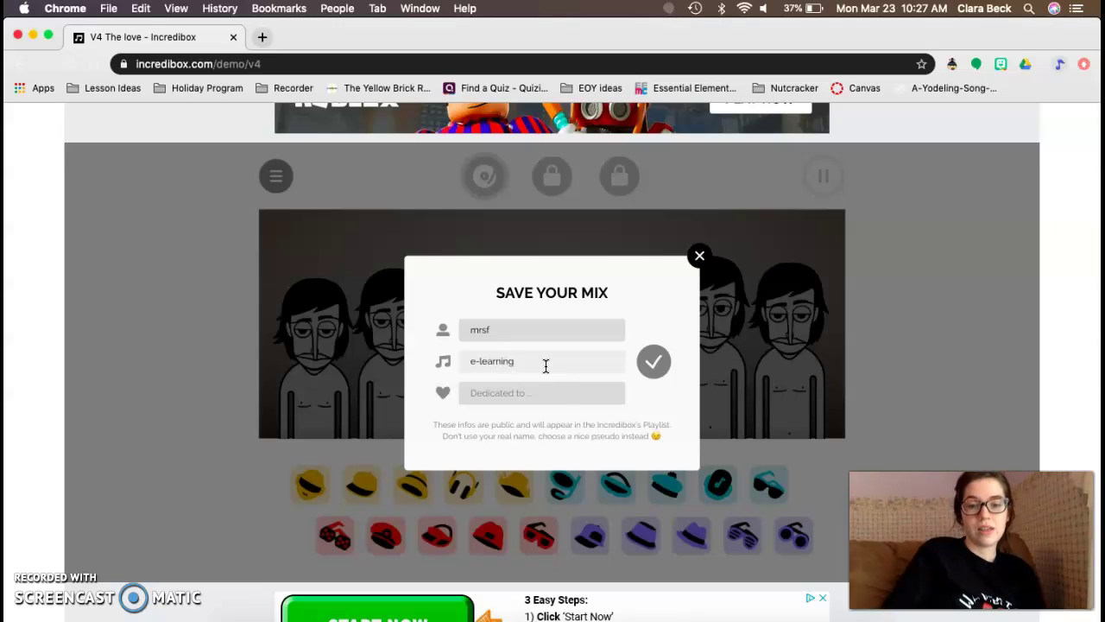
left_click(535, 396)
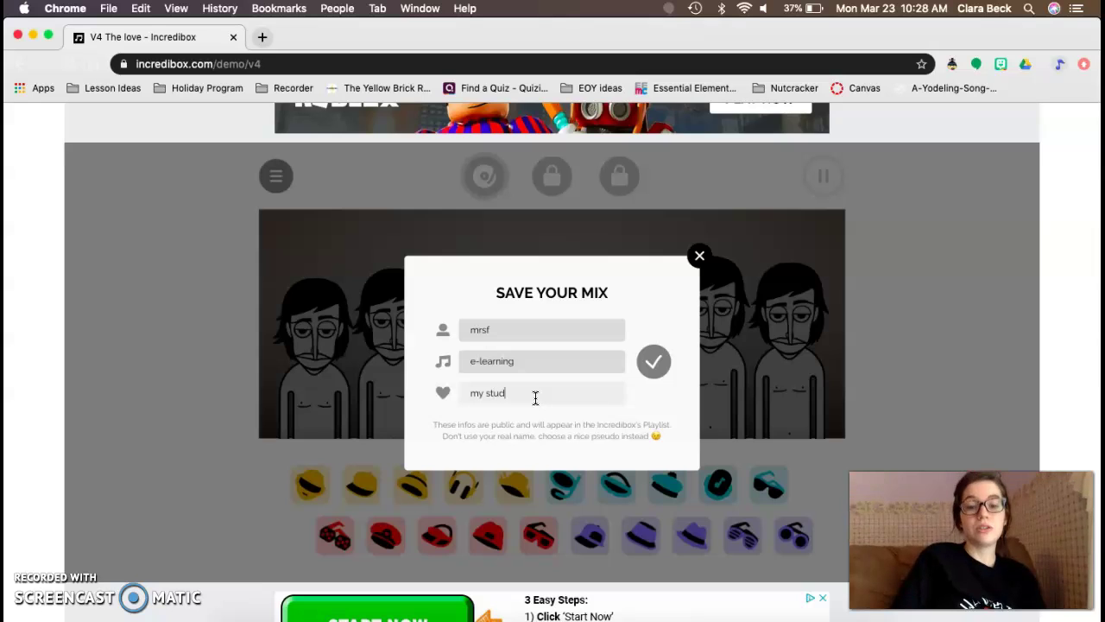
left_click(653, 365)
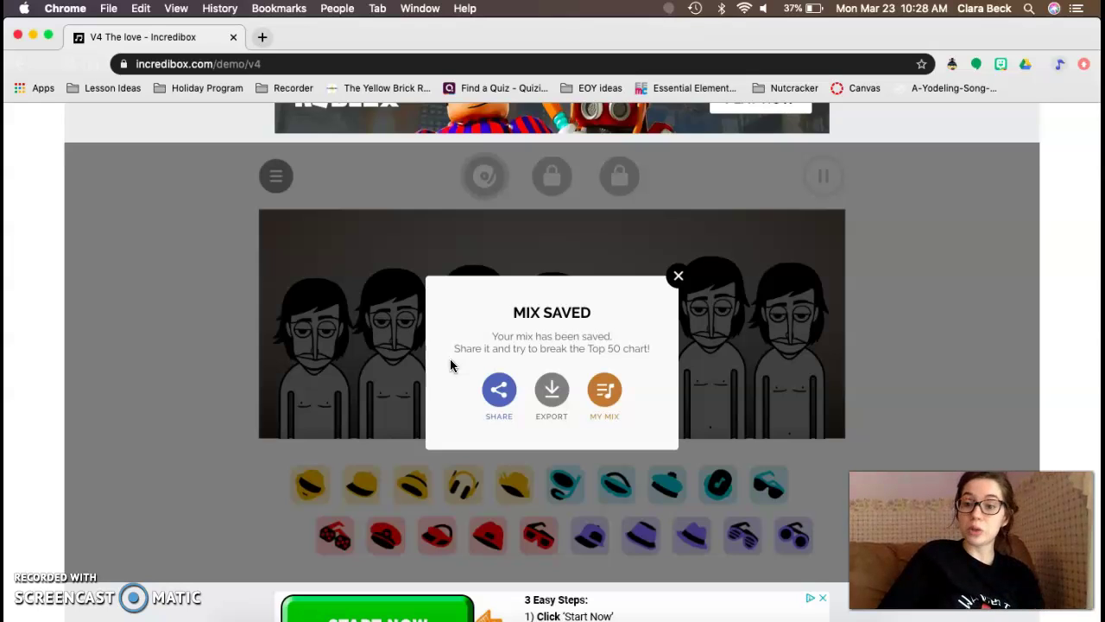
left_click(395, 549)
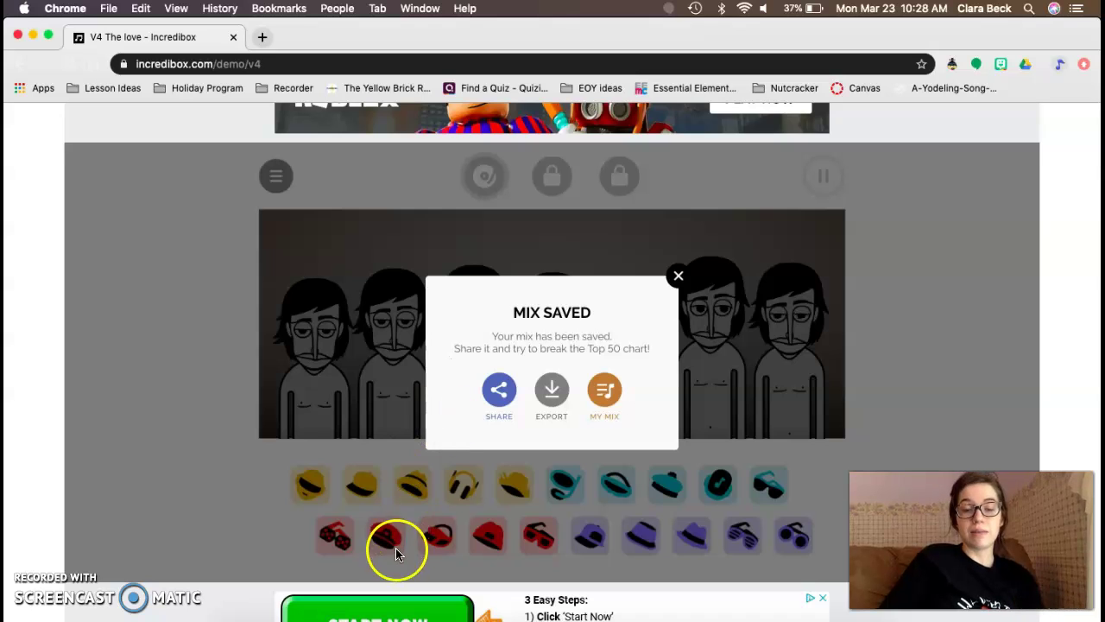
Choose to share the saved mix by email and enter the sender's title and surname
left_click(499, 393)
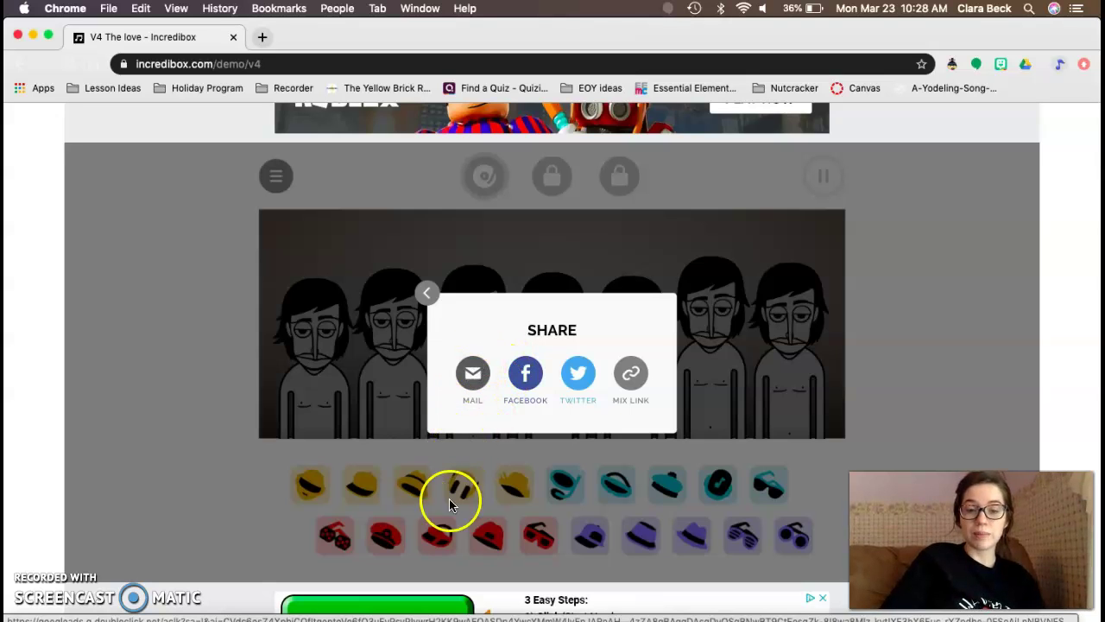
left_click(476, 371)
left_click(476, 367)
type("Mrsf")
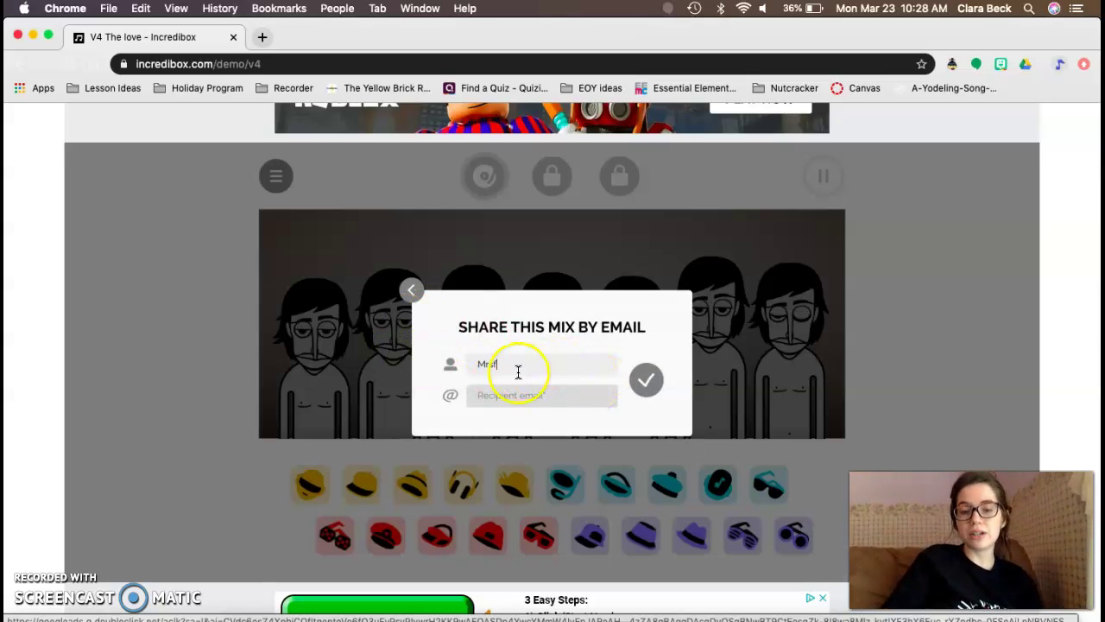
left_click_drag(469, 369, 426, 357)
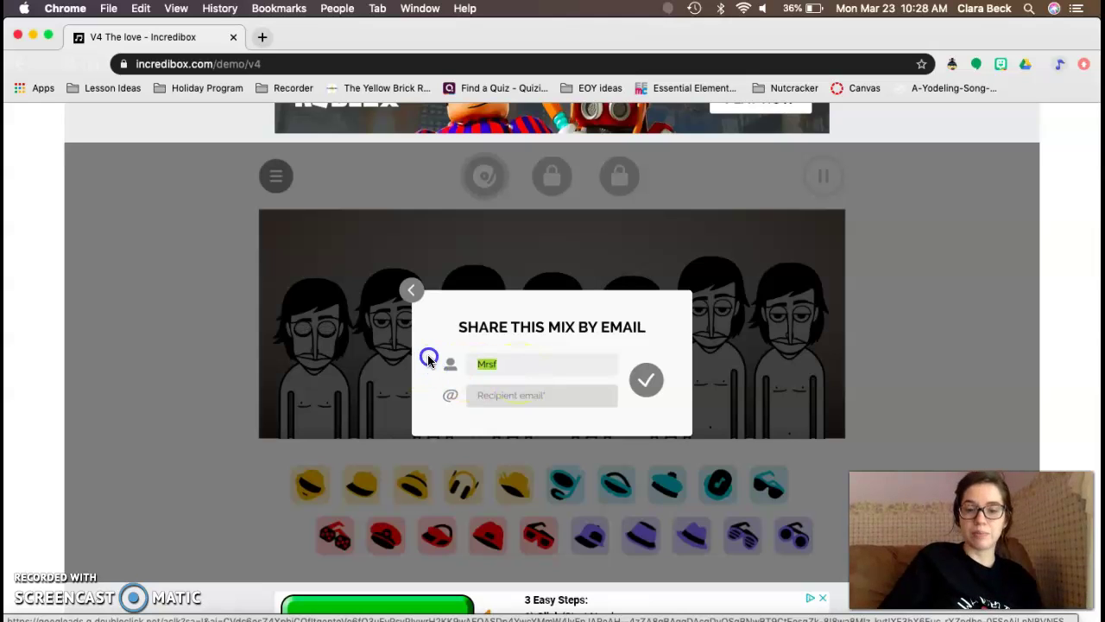
type("M")
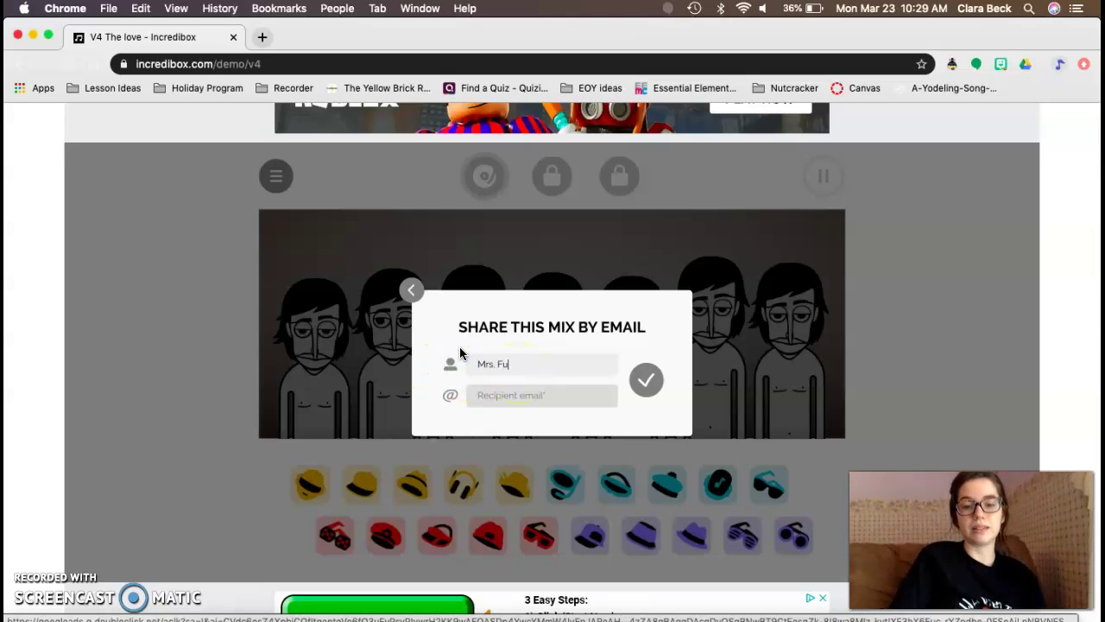
Fill in the recipient's email, rewrite the sender's name as one word without a period or space, and send the mix
left_click(524, 399)
left_click(507, 395)
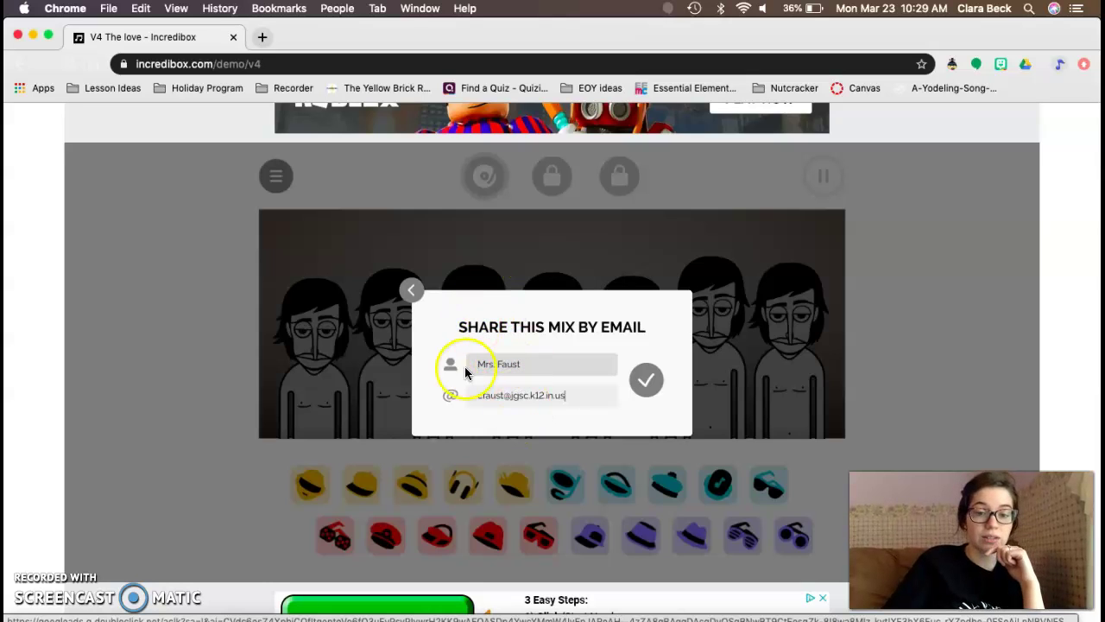
left_click(628, 375)
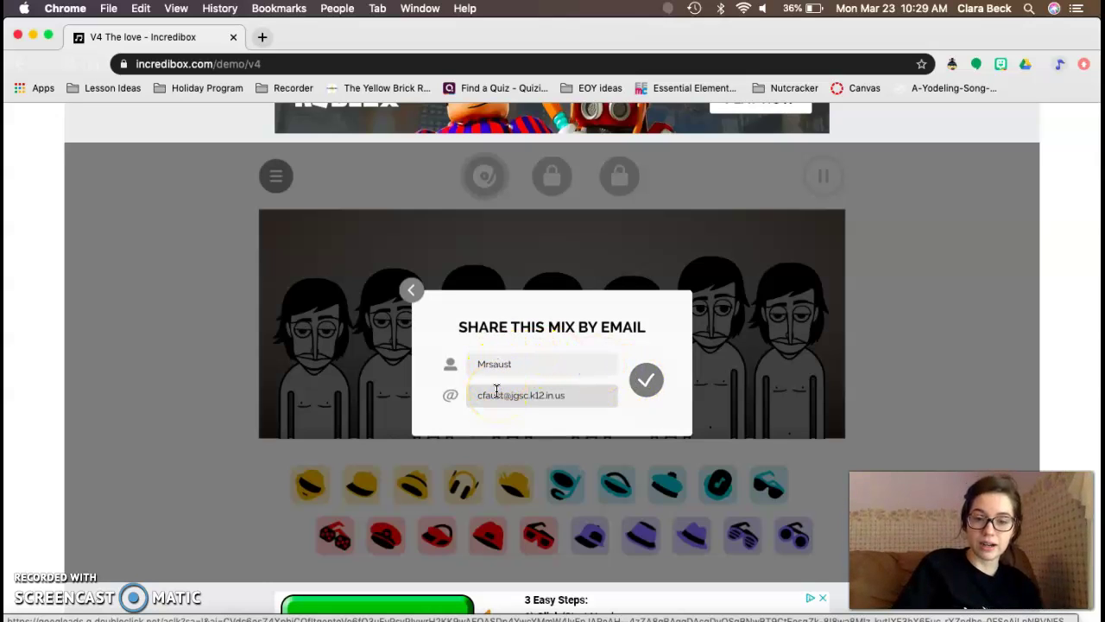
left_click(645, 382)
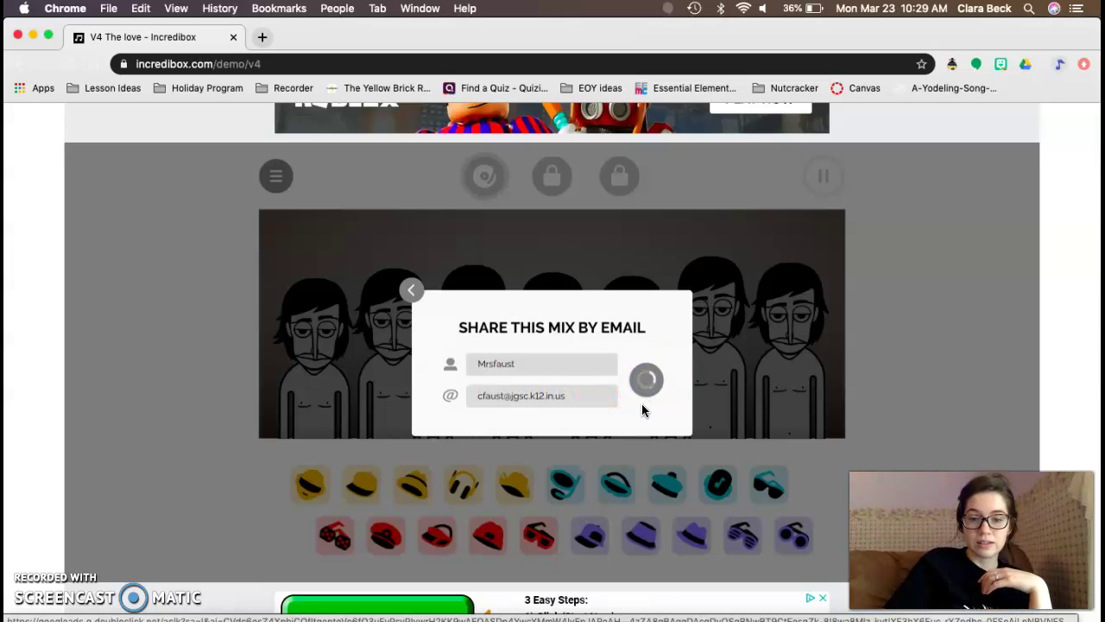